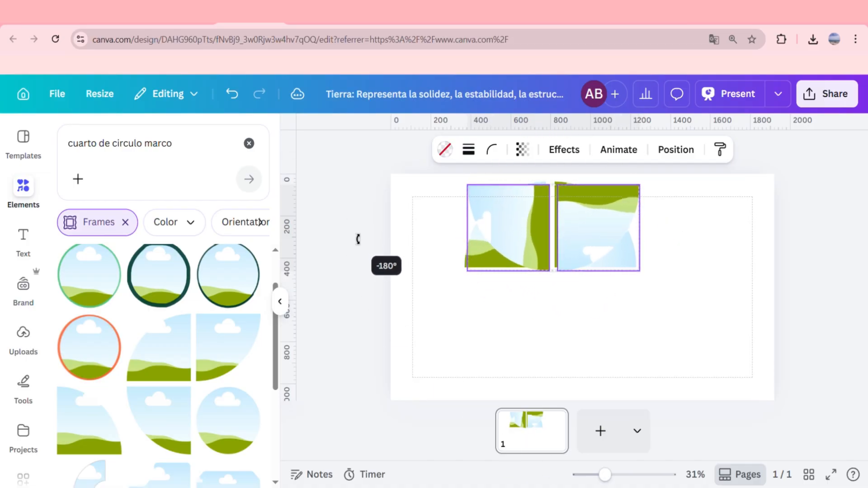
# Step: Move the rotated pair of quarter-circle frames below the upper pair to form a four-part circle with narrow gaps
pyautogui.moveTo(596, 209); pyautogui.dragTo(591, 314)
pyautogui.click(617, 314)
pyautogui.click(524, 319)
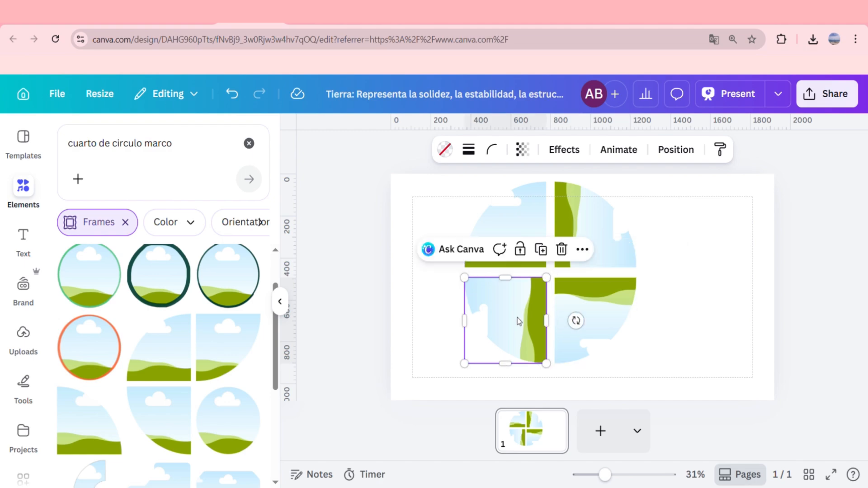
pyautogui.click(713, 291)
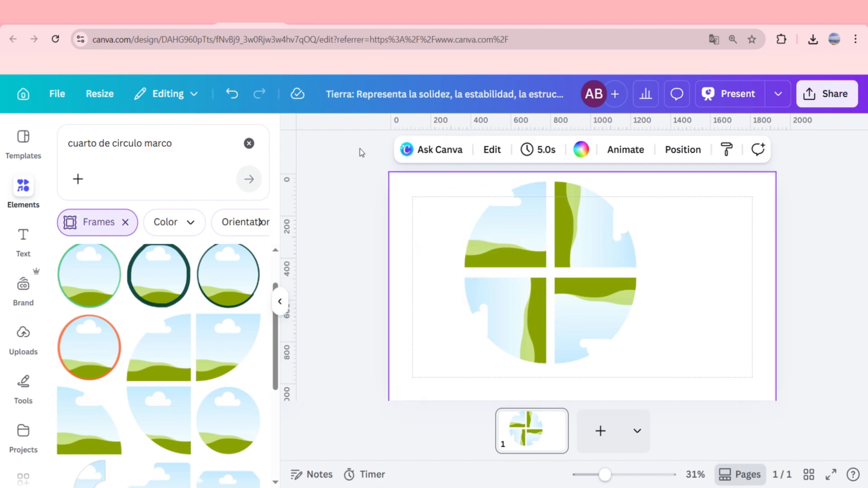
# Step: Group the four quarter-circle frames and move the group slightly left and down on the page
pyautogui.moveTo(373, 166); pyautogui.dragTo(717, 394)
pyautogui.click(509, 211)
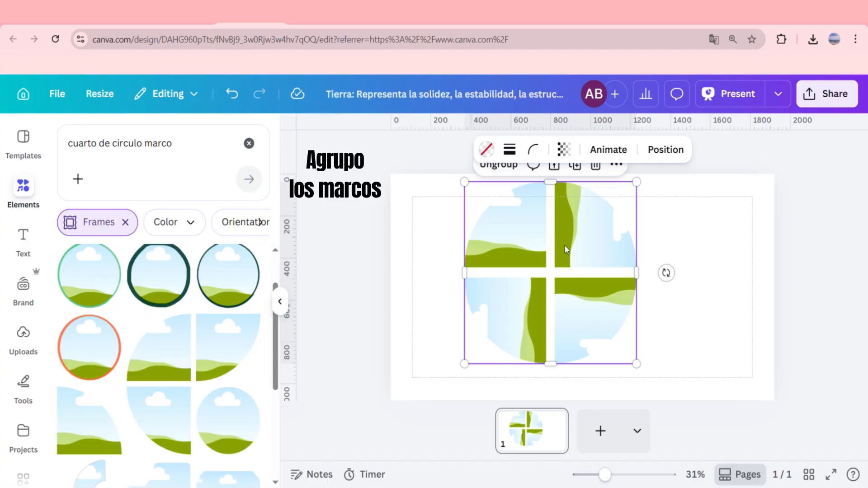
pyautogui.click(672, 325)
pyautogui.click(593, 306)
pyautogui.moveTo(594, 306)
pyautogui.mouseDown()
pyautogui.moveTo(400, 283)
pyautogui.moveTo(597, 314)
pyautogui.moveTo(579, 314)
pyautogui.mouseUp()
# Step: Remove the Frames filter, search the elements for "fuego" and fill the circle's upper-left quarter frame with the fire photo
pyautogui.click(25, 188)
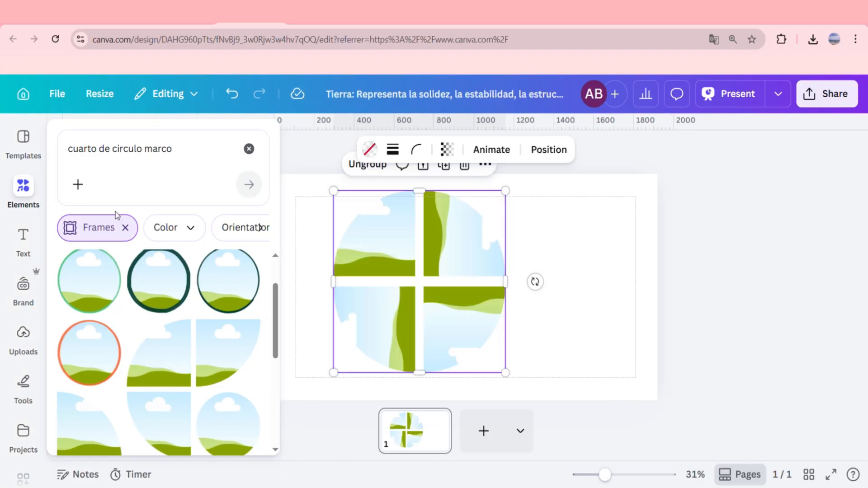
pyautogui.click(125, 228)
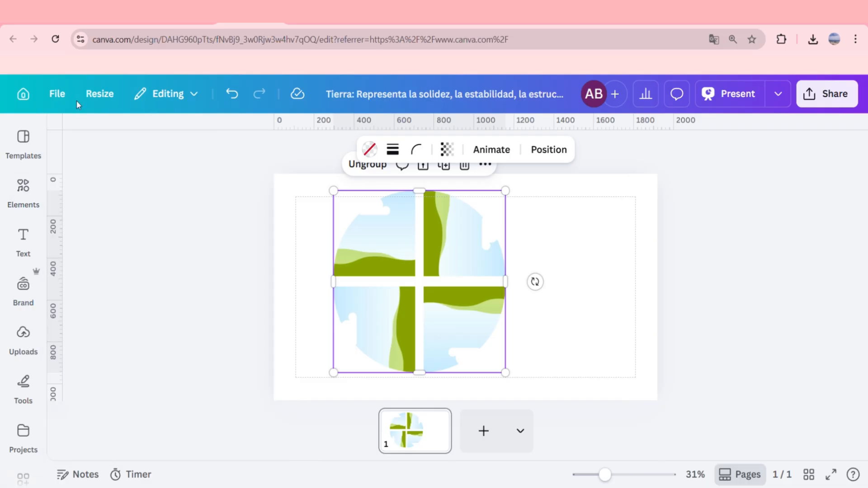
pyautogui.click(28, 190)
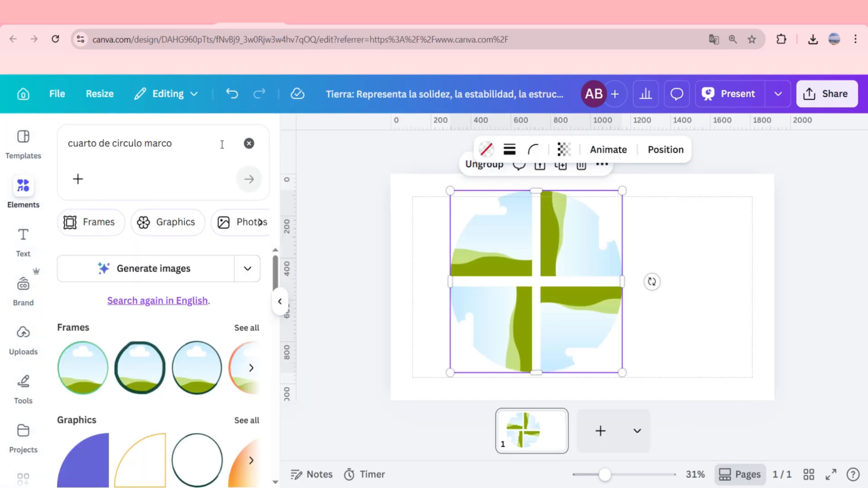
pyautogui.click(249, 143)
pyautogui.click(131, 139)
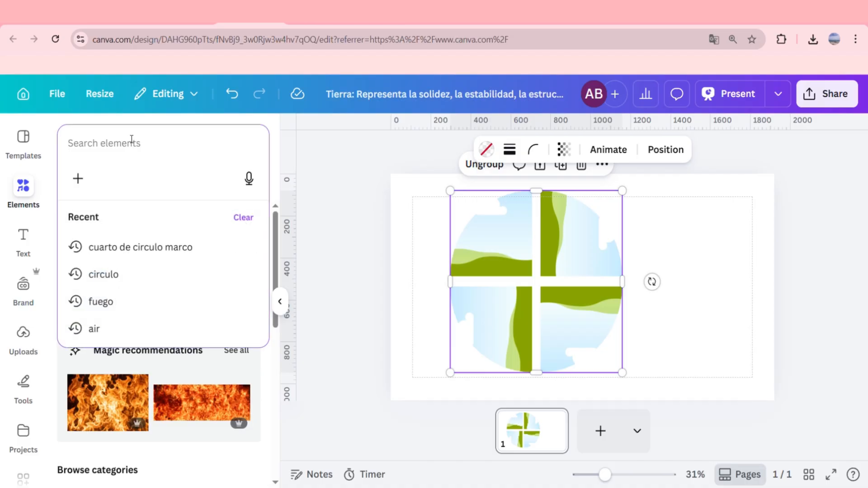
pyautogui.write('fuego')
pyautogui.press('Return')
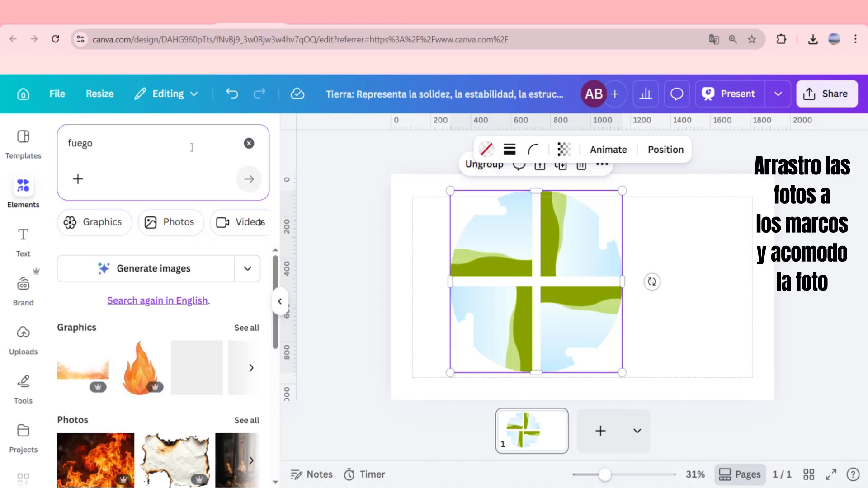
pyautogui.moveTo(103, 465); pyautogui.dragTo(512, 233)
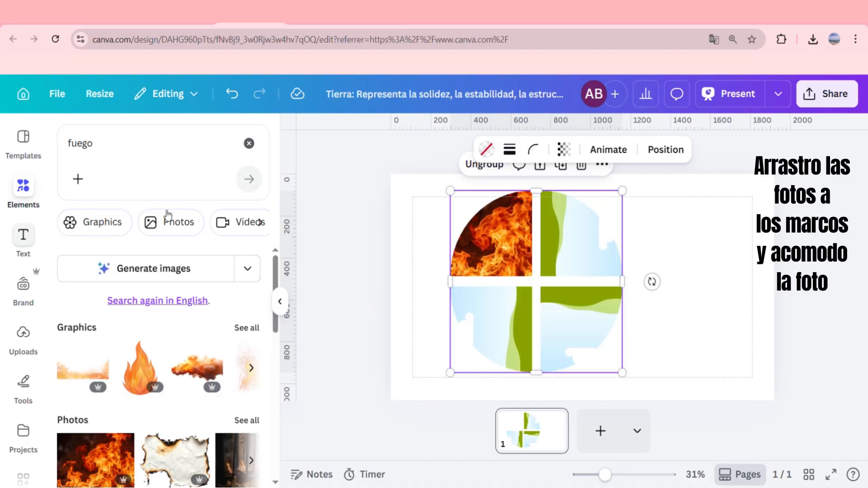
# Step: Search the photos for "aire cielo" and fill the circle's upper-right quarter frame with the blue sky-above-clouds photo
pyautogui.click(136, 143)
pyautogui.write('aire')
pyautogui.press('Return')
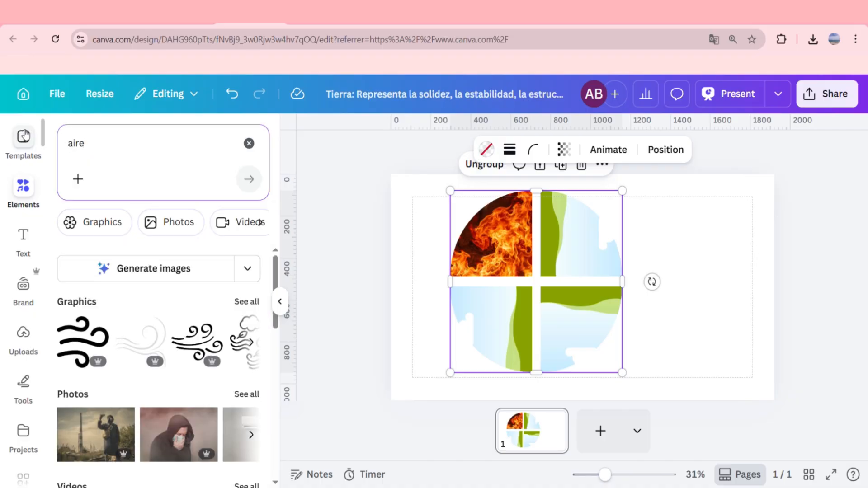
pyautogui.click(128, 145)
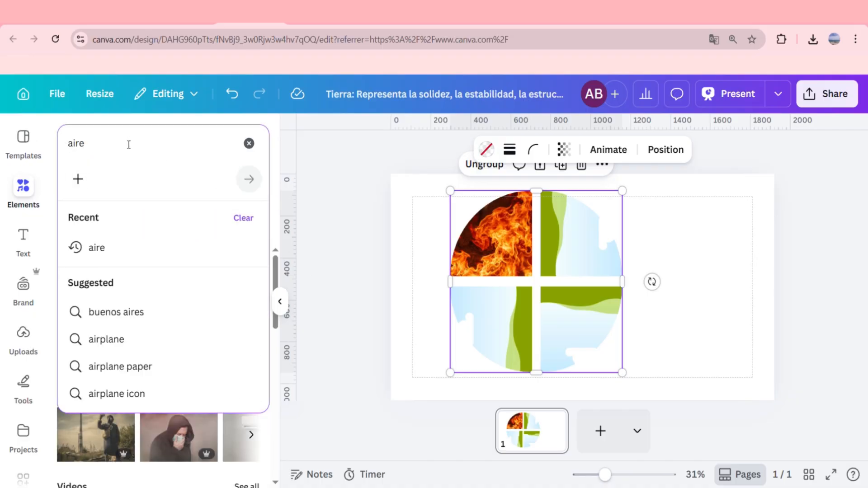
pyautogui.write('cielo')
pyautogui.press('Return')
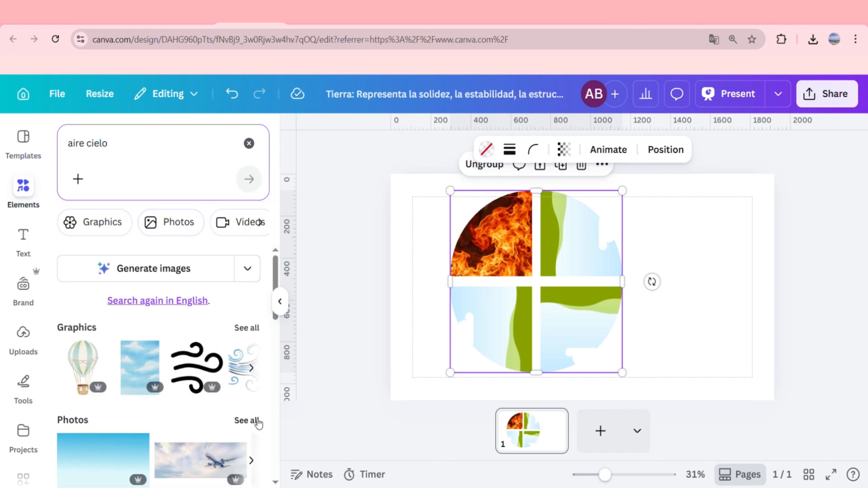
pyautogui.click(256, 421)
pyautogui.scroll(-5, 227, 343)
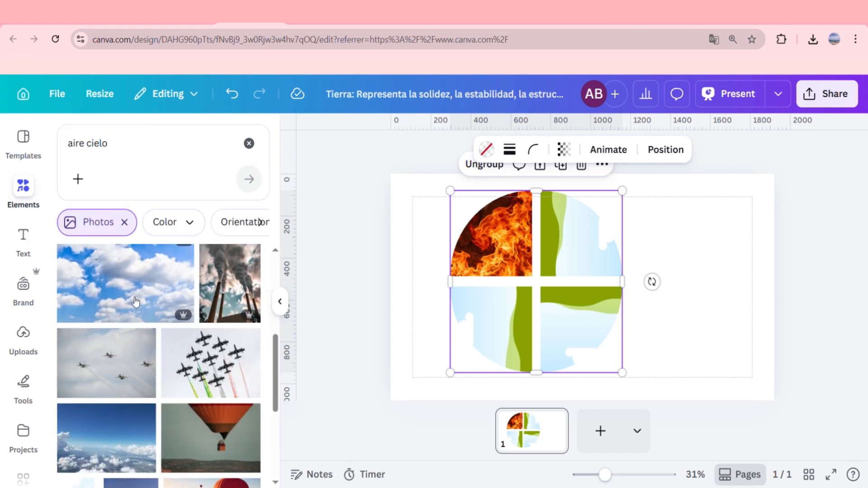
pyautogui.moveTo(110, 452); pyautogui.dragTo(590, 232)
# Step: Rotate the sky photo inside its quarter frame so the clouds lie toward the circle's outer lower edge
pyautogui.click(574, 227)
pyautogui.doubleClick(574, 226)
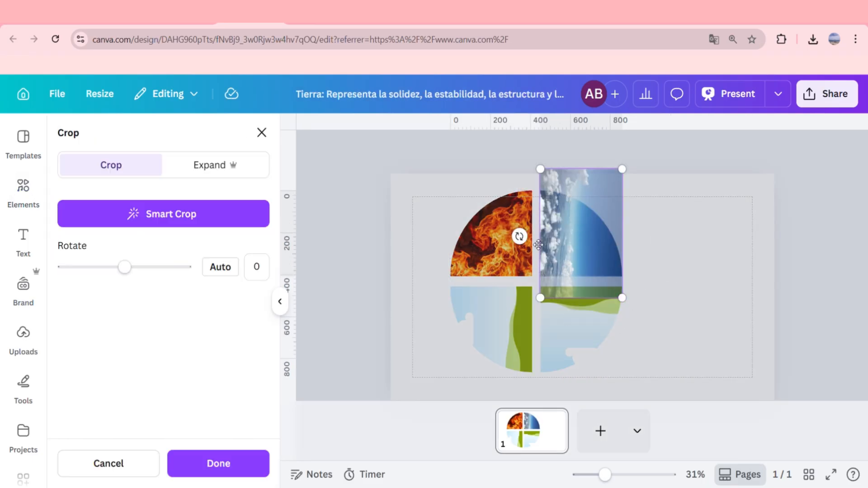
pyautogui.moveTo(527, 242); pyautogui.dragTo(645, 291)
pyautogui.click(729, 311)
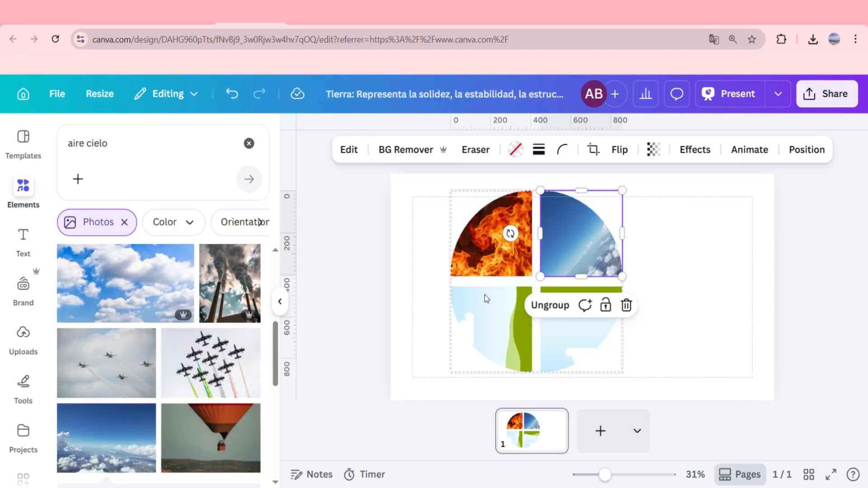
# Step: Search the photos for "tierra" and fill the circle's lower-right quarter frame with the tall green grass photo
pyautogui.click(148, 152)
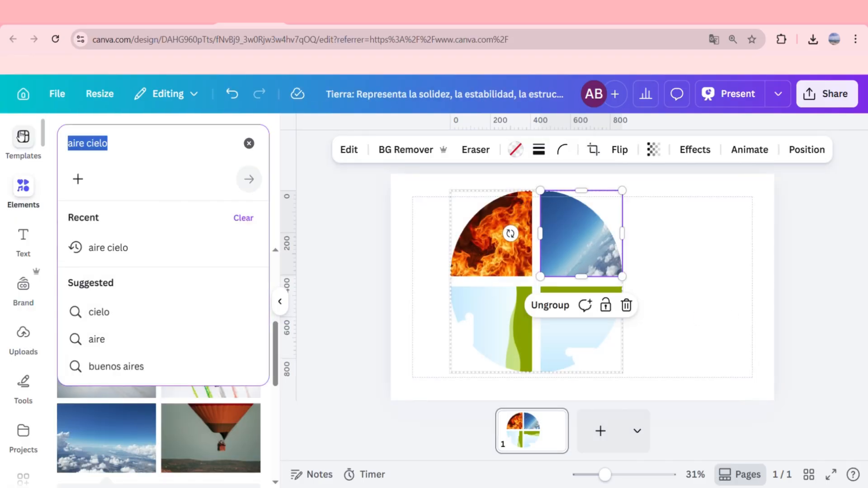
pyautogui.write('tierra')
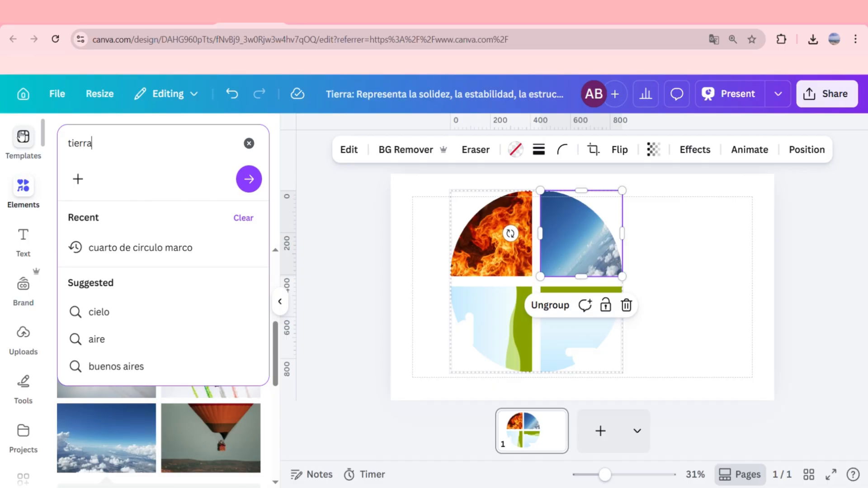
pyautogui.press('Return')
pyautogui.scroll(-4, 240, 435)
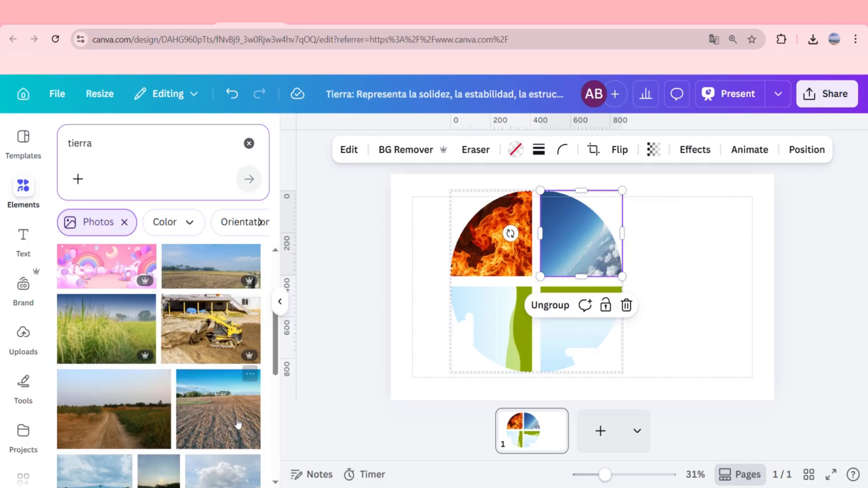
pyautogui.moveTo(135, 328); pyautogui.dragTo(563, 320)
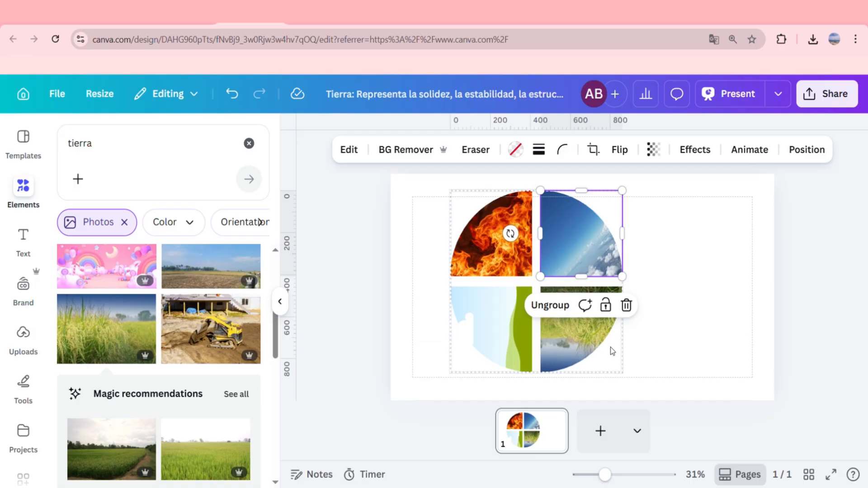
# Step: Select the circle's empty lower-left quarter frame and search the photos for "agua"
pyautogui.click(513, 334)
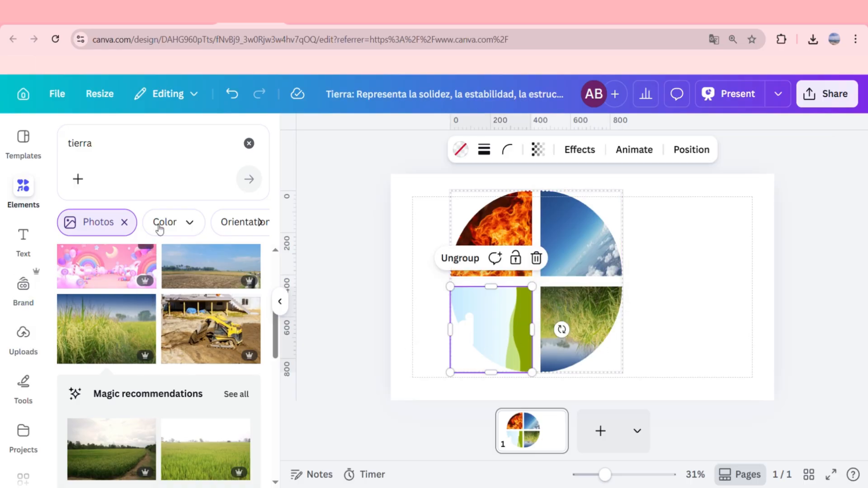
pyautogui.doubleClick(135, 148)
pyautogui.write('agua')
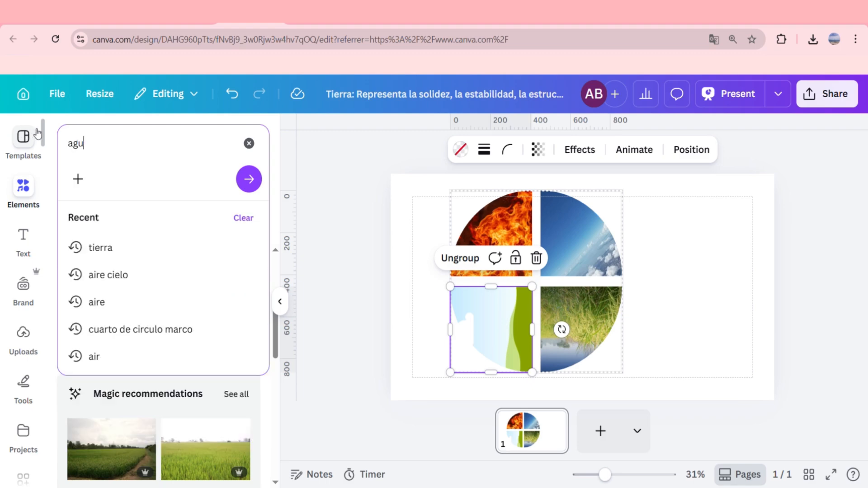
pyautogui.press('Return')
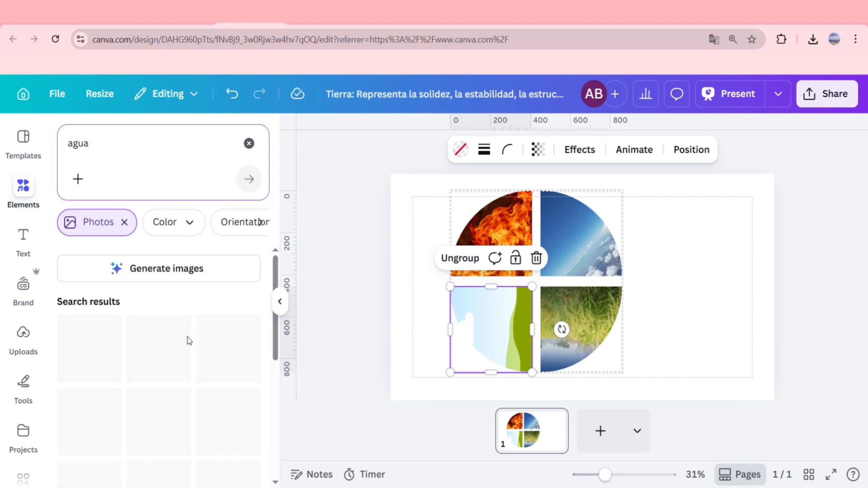
# Step: Try the narrower photo search "agua mar" and browse the results
pyautogui.click(119, 143)
pyautogui.write('mar')
pyautogui.scroll(-4, 219, 347)
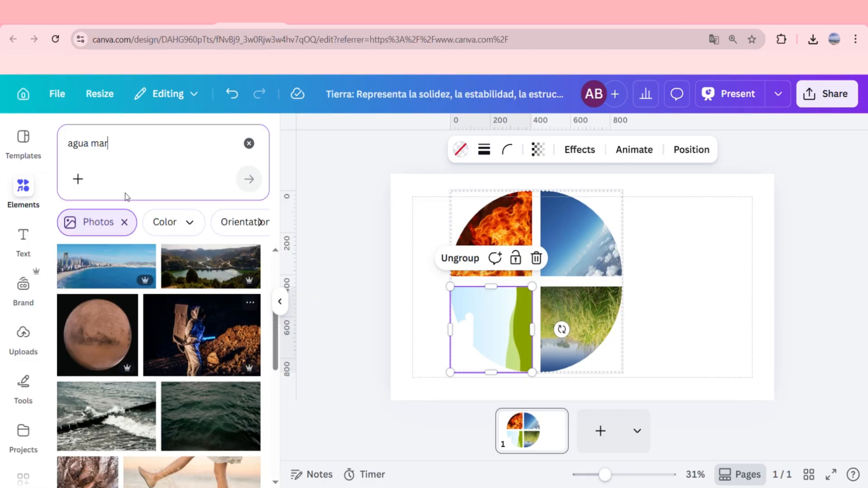
# Step: Return the photo search to "agua" and fill the lower-left quarter frame with the dark blue rippling water photo
pyautogui.click(150, 151)
pyautogui.press('BackSpace')
pyautogui.press('BackSpace')
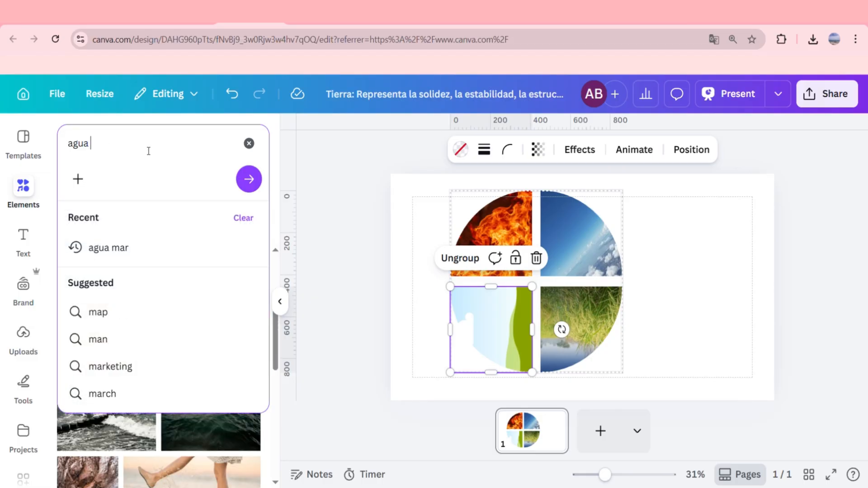
pyautogui.press('Return')
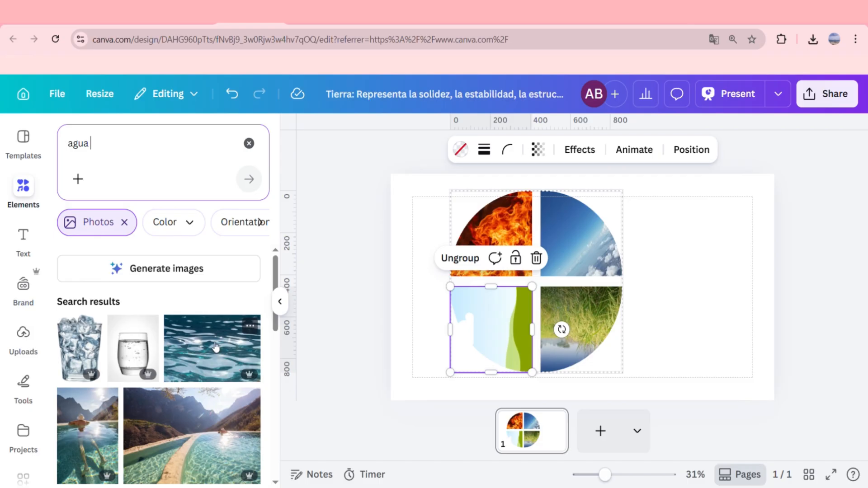
pyautogui.moveTo(215, 347); pyautogui.dragTo(516, 330)
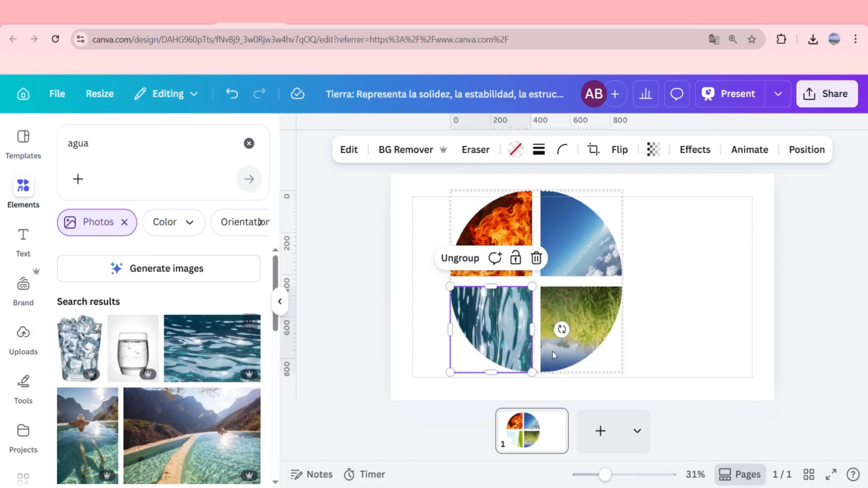
# Step: Rotate the water photo about 48.9° inside its quarter frame
pyautogui.doubleClick(498, 330)
pyautogui.moveTo(568, 334); pyautogui.dragTo(554, 404)
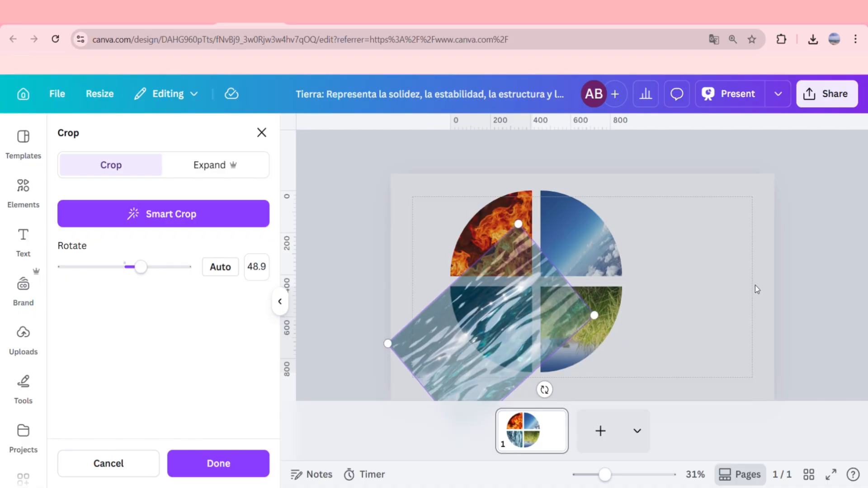
pyautogui.click(756, 281)
# Step: Reorient the fire photo inside its quarter frame so the flames fill the upper part and the dark area lies below
pyautogui.click(508, 221)
pyautogui.click(560, 253)
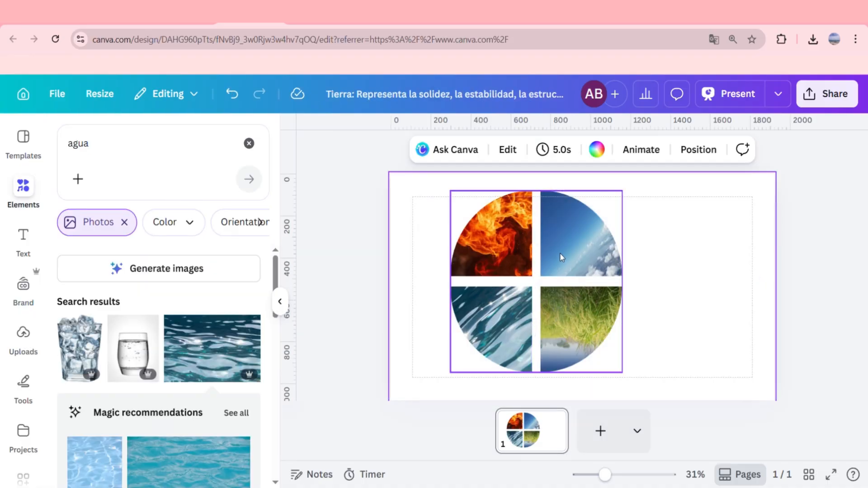
pyautogui.click(560, 253)
pyautogui.click(591, 268)
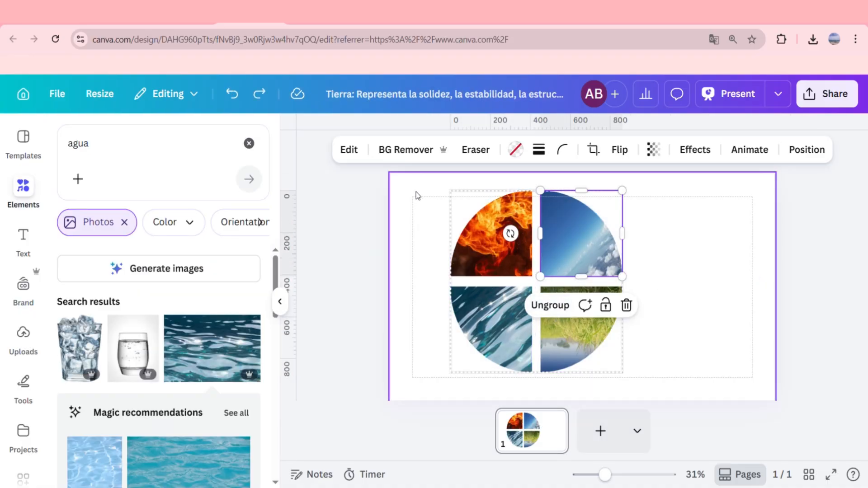
pyautogui.click(477, 219)
# Step: Enlarge the grouped photo circle to about twice its size and move its centre to the page's left edge
pyautogui.moveTo(406, 189); pyautogui.dragTo(706, 409)
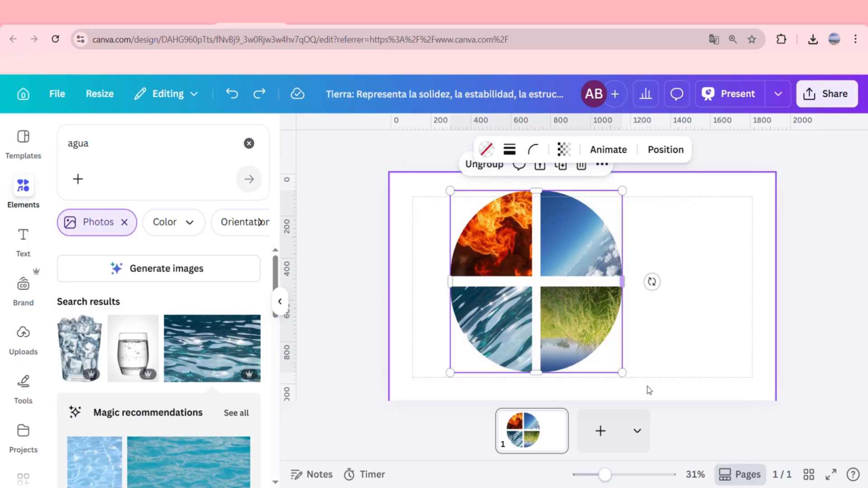
pyautogui.moveTo(623, 372); pyautogui.dragTo(773, 452)
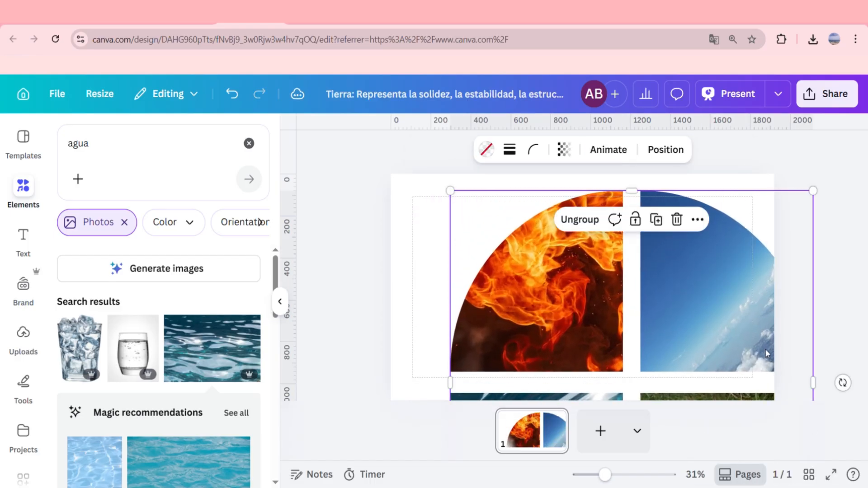
pyautogui.moveTo(728, 345); pyautogui.dragTo(502, 233)
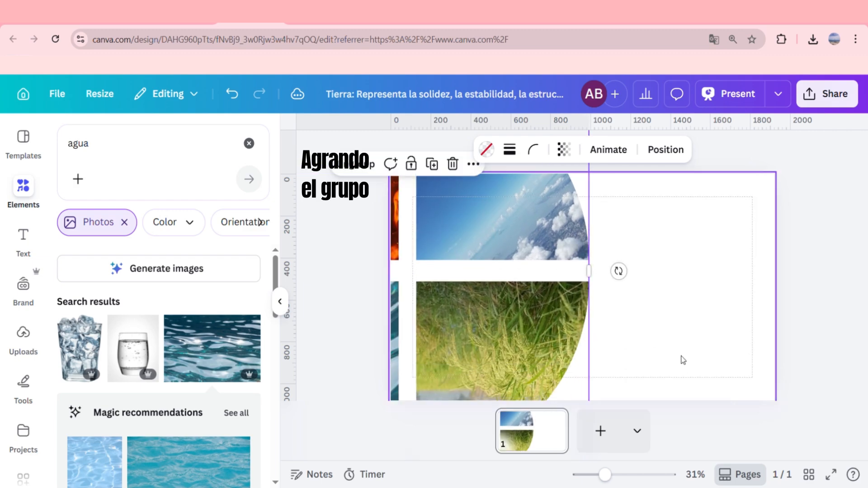
# Step: Rotate the enlarged circle so the grass quarter faces into the page, and adjust its position at the left edge
pyautogui.moveTo(620, 271); pyautogui.dragTo(560, 77)
pyautogui.moveTo(627, 264)
pyautogui.mouseDown()
pyautogui.moveTo(616, 264)
pyautogui.moveTo(699, 249)
pyautogui.moveTo(640, 259)
pyautogui.moveTo(637, 272)
pyautogui.mouseUp()
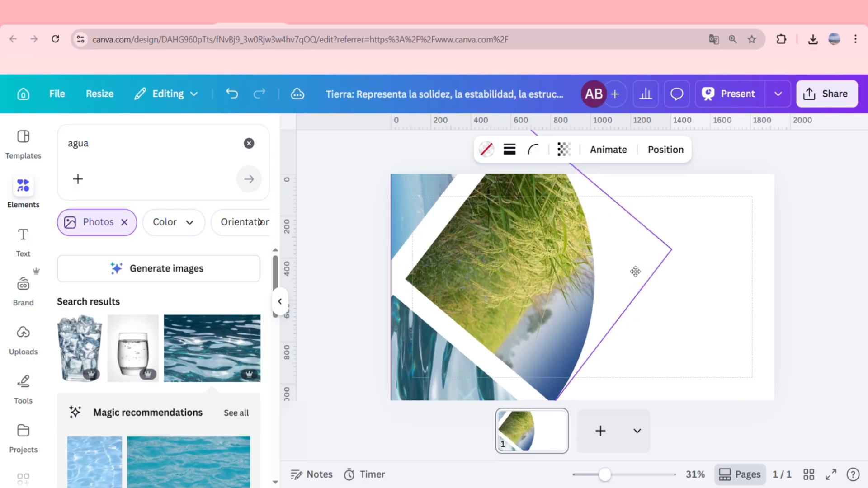
pyautogui.click(520, 270)
pyautogui.click(716, 306)
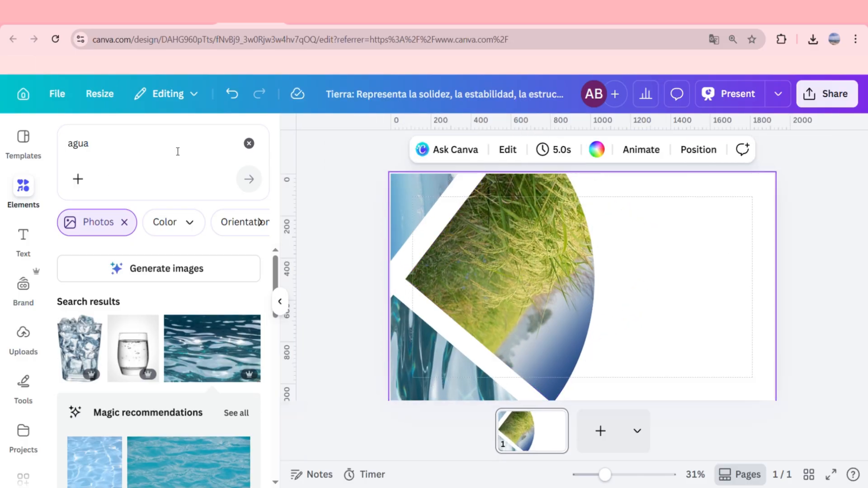
# Step: Search the elements for "circulo", limit the results to shapes, and add the solid circle to the page
pyautogui.click(249, 143)
pyautogui.click(124, 150)
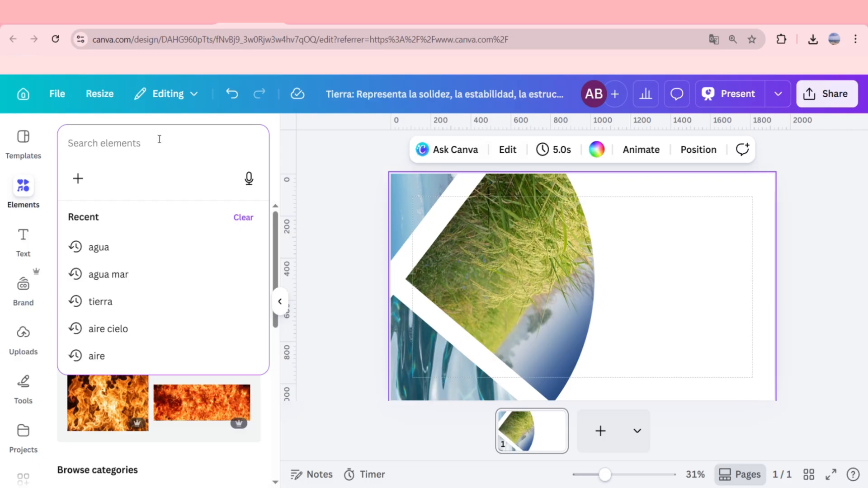
pyautogui.write('circulo}')
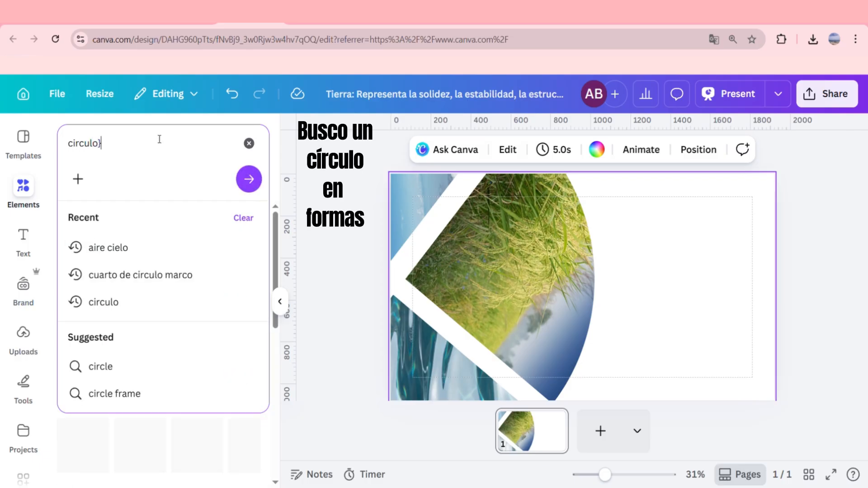
pyautogui.press('Return')
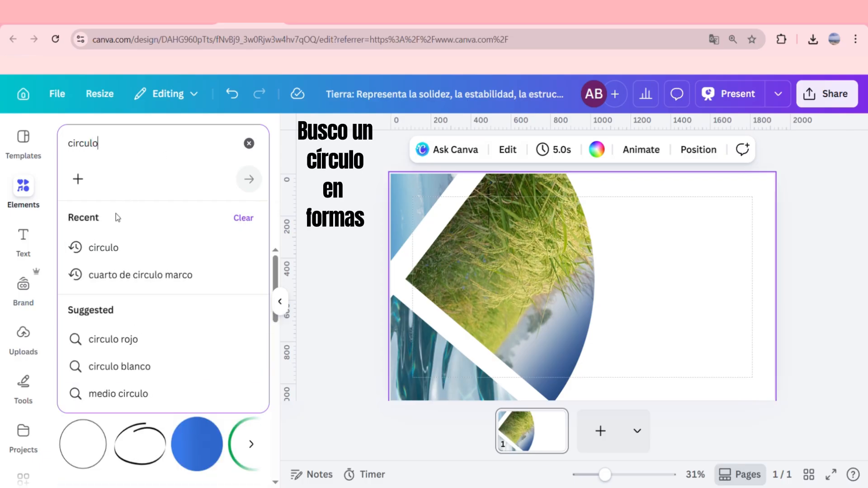
pyautogui.click(121, 247)
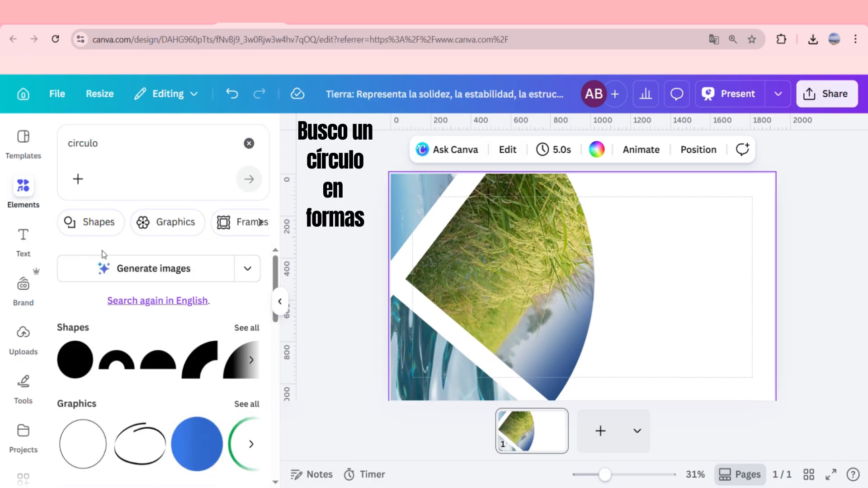
pyautogui.click(100, 223)
pyautogui.click(83, 351)
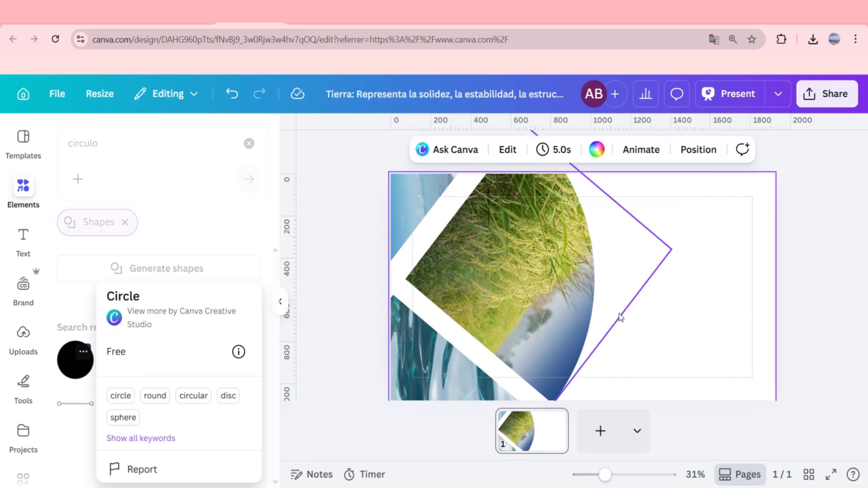
pyautogui.click(69, 367)
pyautogui.click(68, 367)
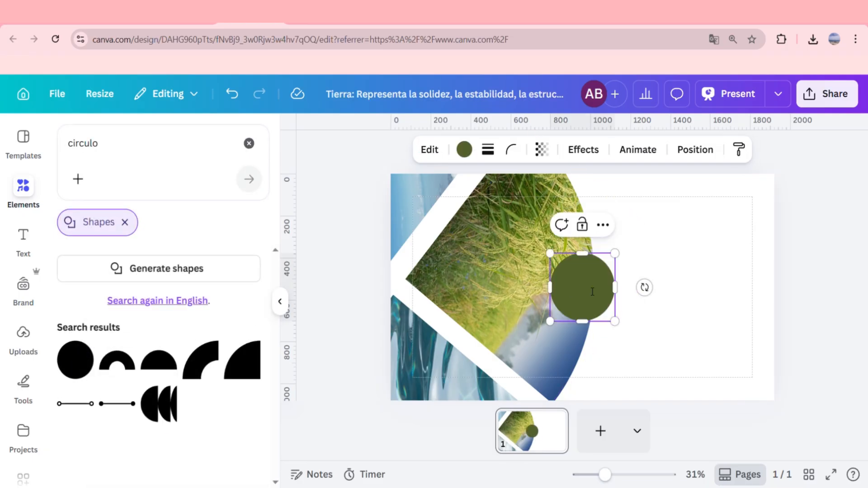
# Step: Enlarge the green circle to about 790 px across and centre it on the page's left edge, over the middle of the photo circle
pyautogui.moveTo(579, 299); pyautogui.dragTo(397, 279)
pyautogui.moveTo(433, 302); pyautogui.dragTo(510, 386)
pyautogui.moveTo(449, 321); pyautogui.dragTo(413, 286)
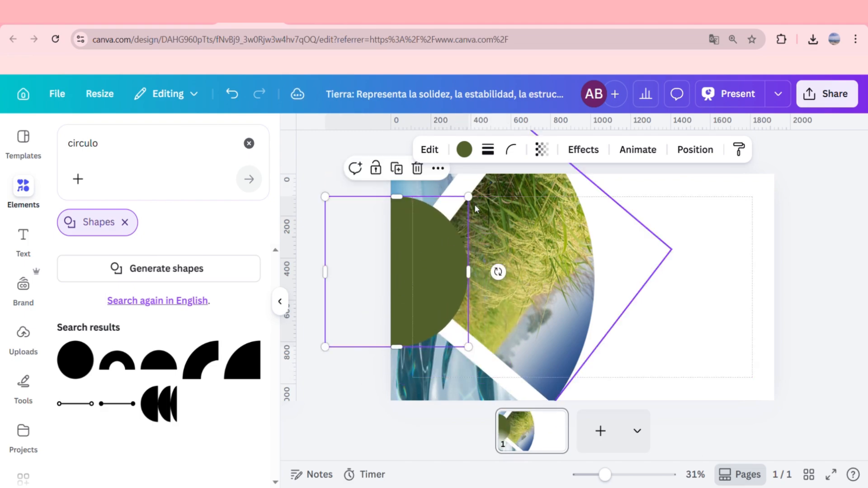
pyautogui.moveTo(468, 195); pyautogui.dragTo(482, 181)
pyautogui.moveTo(442, 259); pyautogui.dragTo(435, 286)
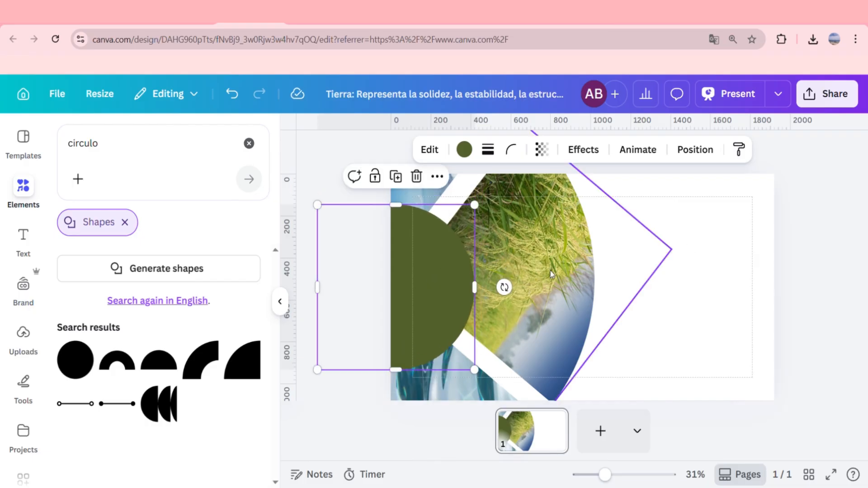
# Step: Rotate the grass photo to -129.1° inside its quarter frame so the field stands upright
pyautogui.doubleClick(656, 295)
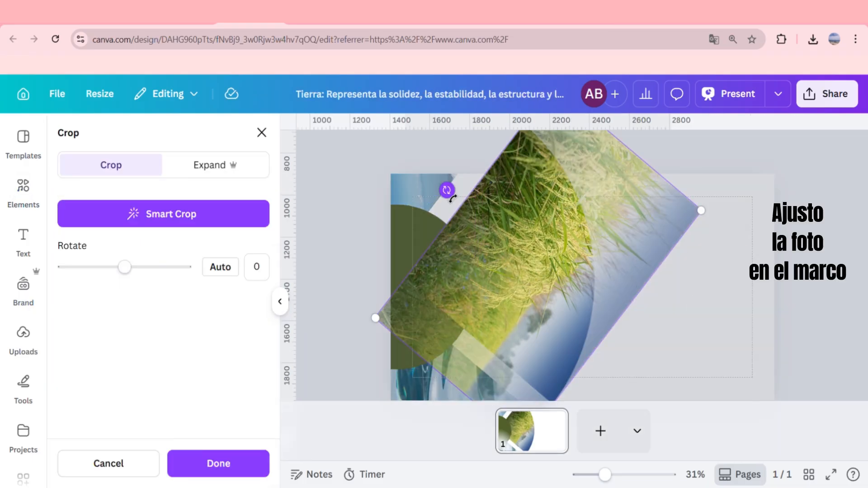
pyautogui.moveTo(447, 190); pyautogui.dragTo(548, 394)
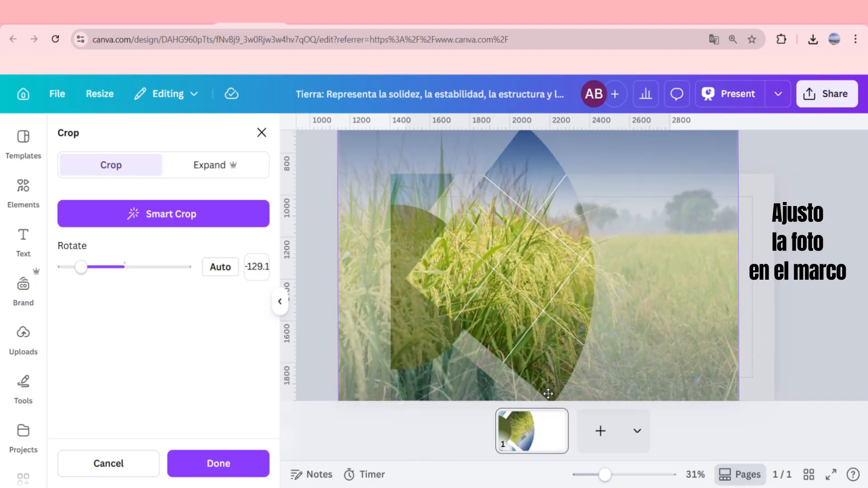
pyautogui.click(751, 272)
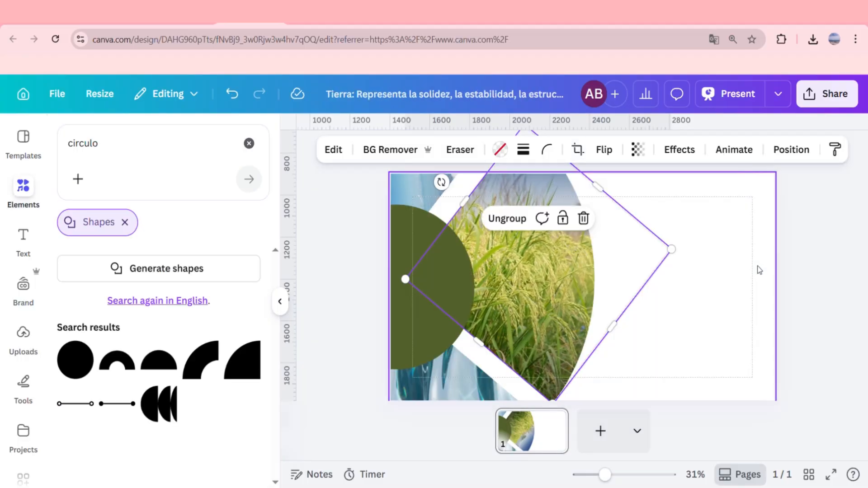
# Step: Set the page background to the same olive green document colour as the circle
pyautogui.click(688, 260)
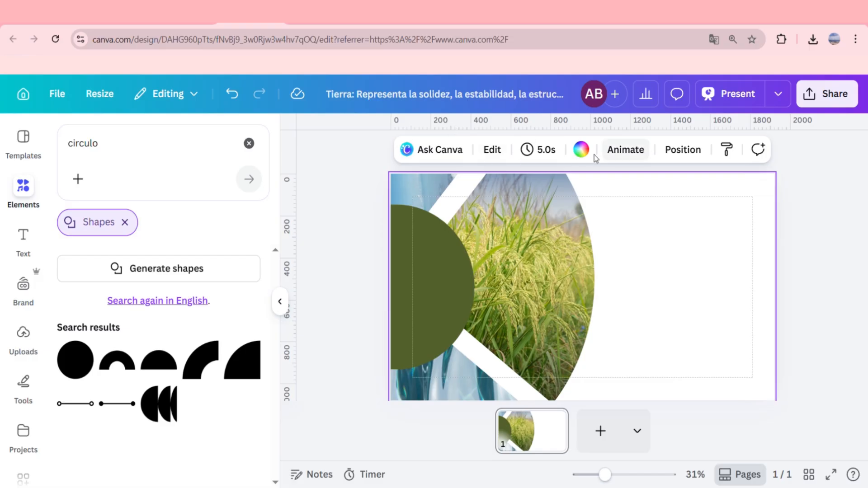
pyautogui.click(581, 152)
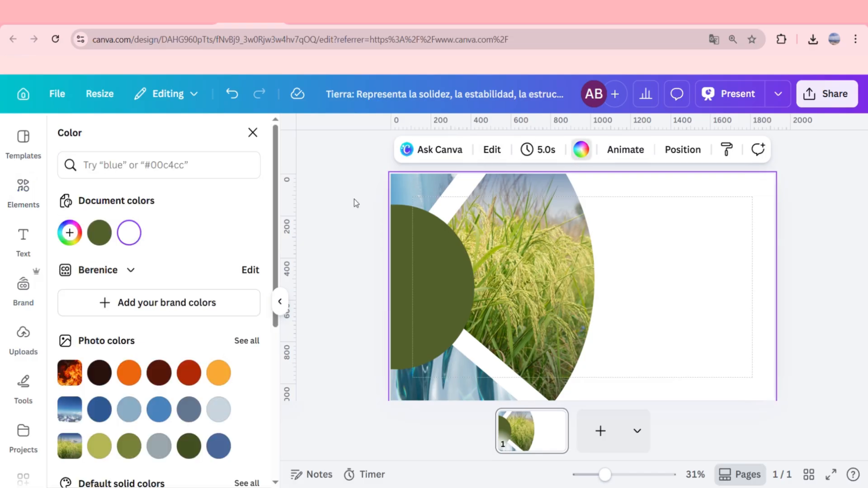
pyautogui.click(104, 226)
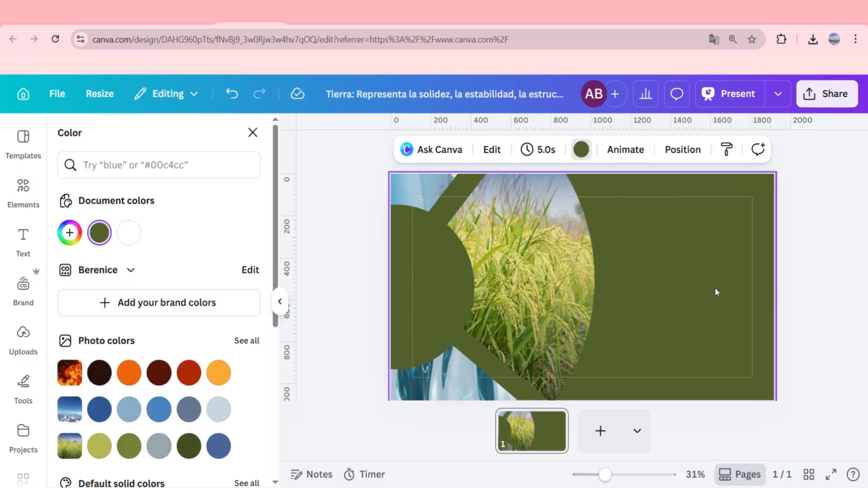
# Step: Add the heading "Tierra", enlarge it to font size 171, and place it in the upper area beside the grass photo
pyautogui.click(25, 238)
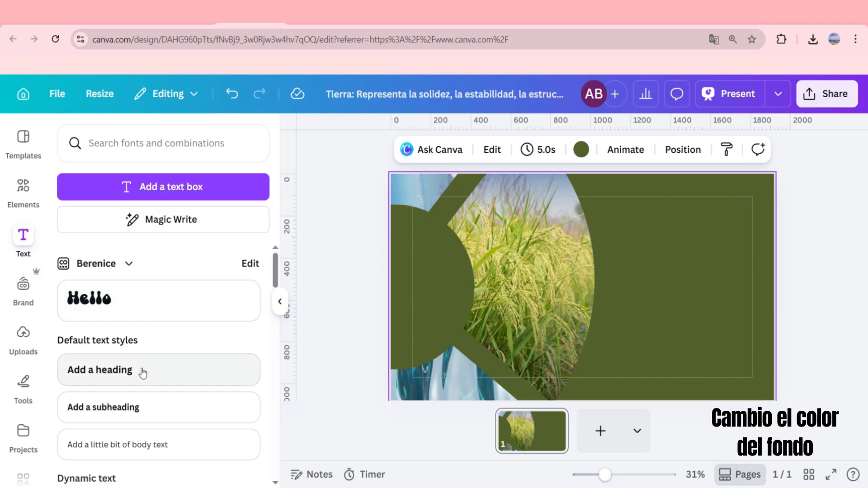
pyautogui.click(180, 374)
pyautogui.write('Tierra')
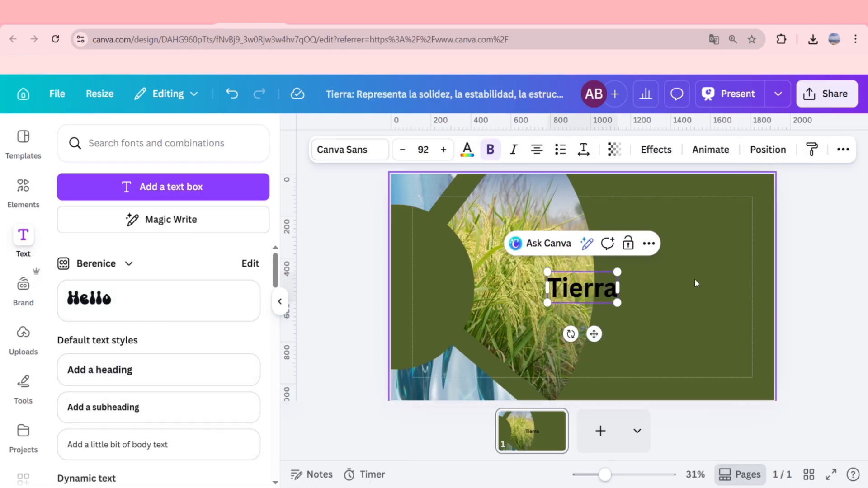
pyautogui.click(610, 302)
pyautogui.moveTo(611, 302); pyautogui.dragTo(706, 255)
pyautogui.moveTo(650, 233); pyautogui.dragTo(583, 196)
pyautogui.moveTo(676, 244); pyautogui.dragTo(708, 253)
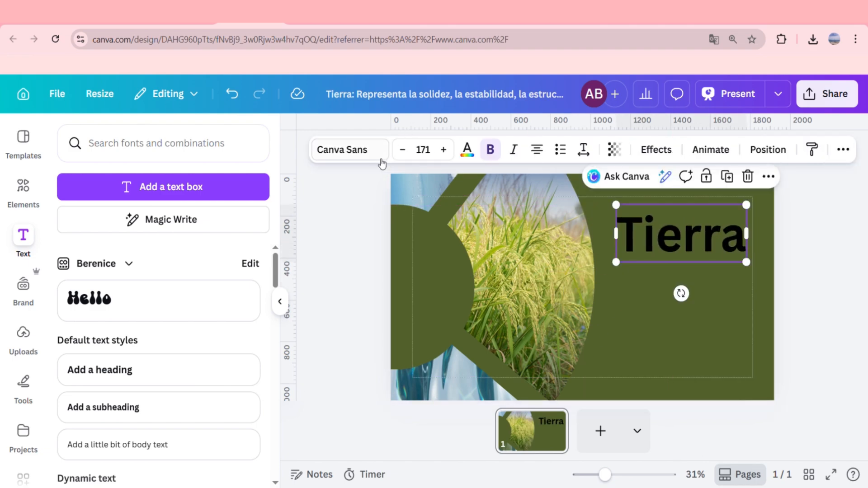
# Step: Set the "Tierra" heading in the Anton font and colour it white
pyautogui.click(342, 149)
pyautogui.write('anto')
pyautogui.click(95, 262)
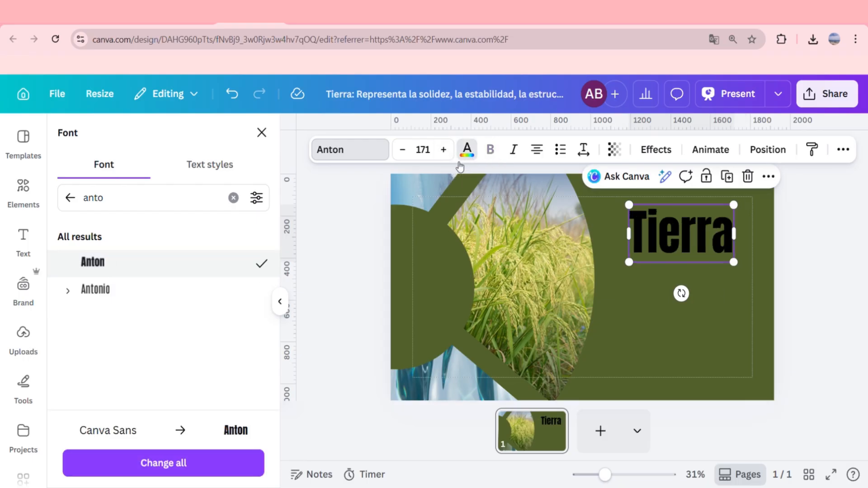
pyautogui.click(468, 149)
pyautogui.click(159, 233)
pyautogui.click(702, 313)
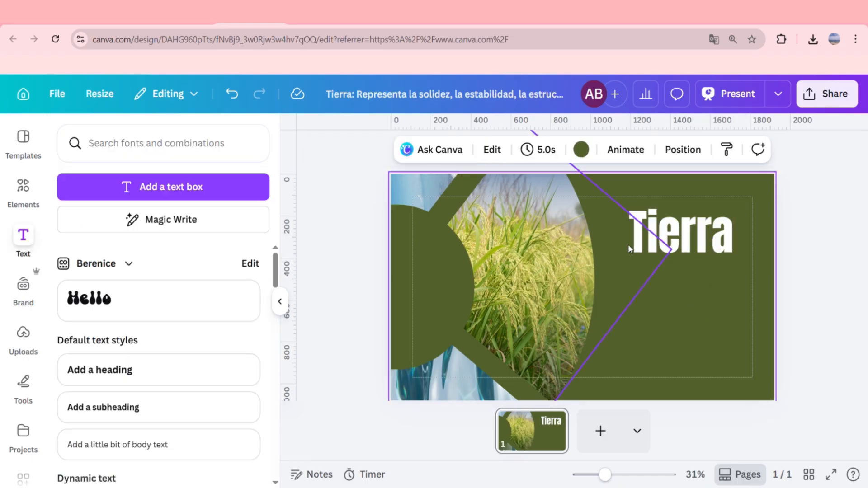
# Step: Add a subheading text box and place it below the "Tierra" heading
pyautogui.click(172, 409)
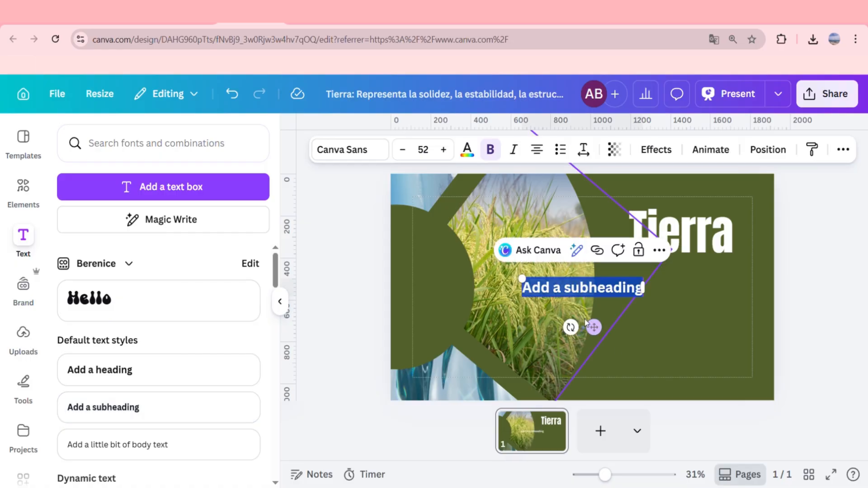
pyautogui.click(680, 309)
pyautogui.moveTo(591, 295); pyautogui.dragTo(672, 318)
pyautogui.click(674, 319)
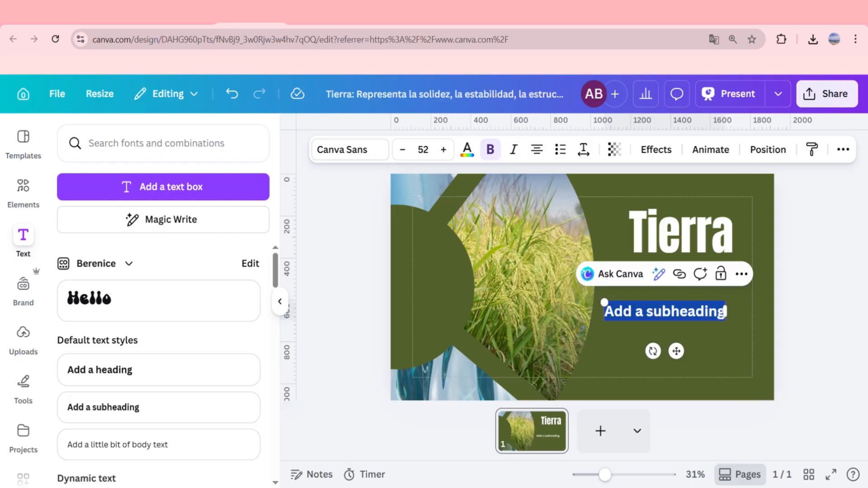
# Step: Replace the subheading's placeholder with "Representa la solidez, la estabilidad, la estructura y la base física."
pyautogui.hotkey('alt', 'Tab')
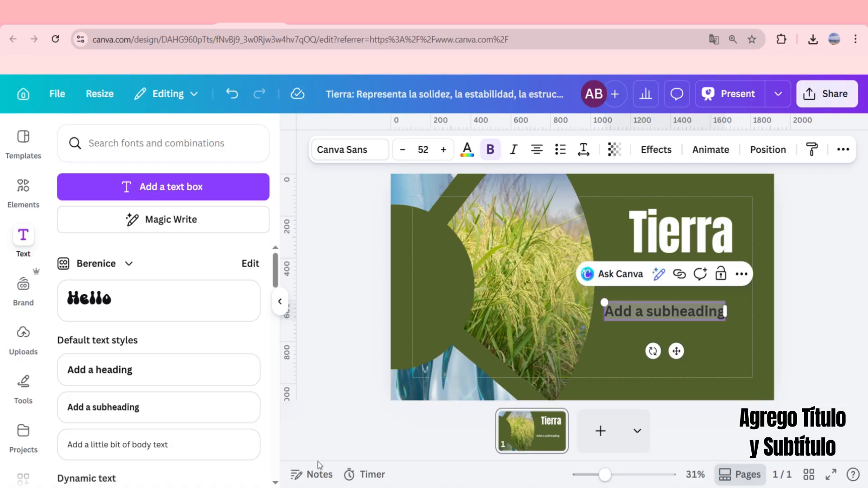
pyautogui.hotkey('alt', 'Tab')
pyautogui.doubleClick(705, 317)
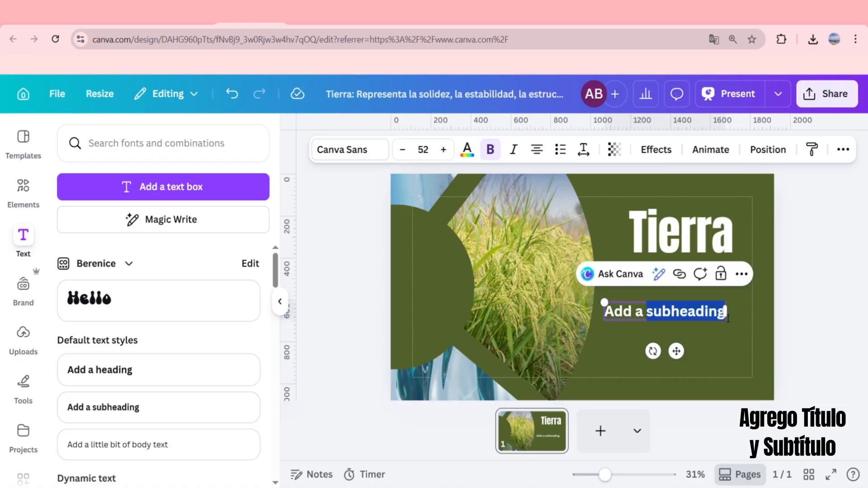
pyautogui.hotkey('ctrl', 'a')
pyautogui.write('Representa la solidez, la estabilidad, la estructura y la base física.')
pyautogui.press('Escape')
pyautogui.press('Escape')
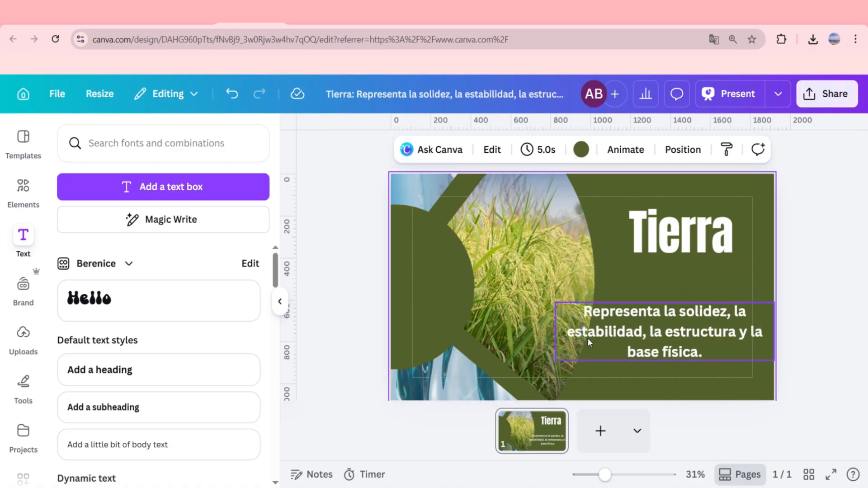
# Step: Narrow the description box so its text wraps onto four lines clear of the photo, and centre it beneath the "Tierra" heading
pyautogui.click(599, 324)
pyautogui.moveTo(560, 336); pyautogui.dragTo(617, 340)
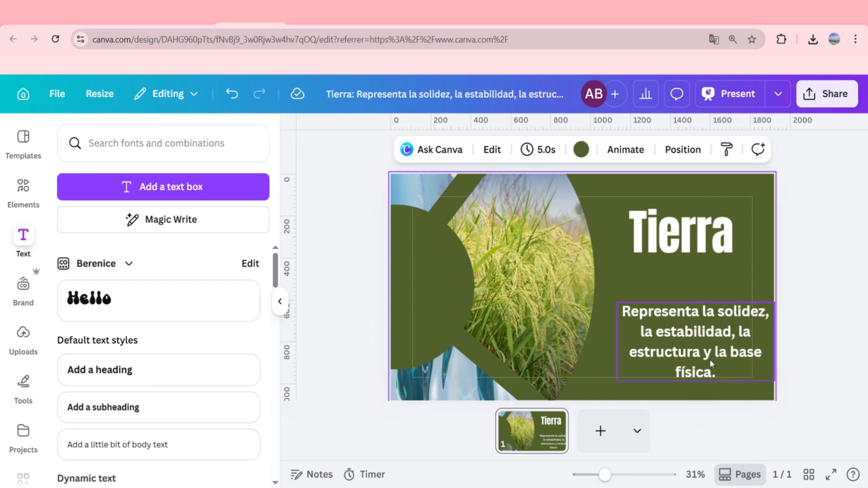
pyautogui.moveTo(710, 360); pyautogui.dragTo(695, 327)
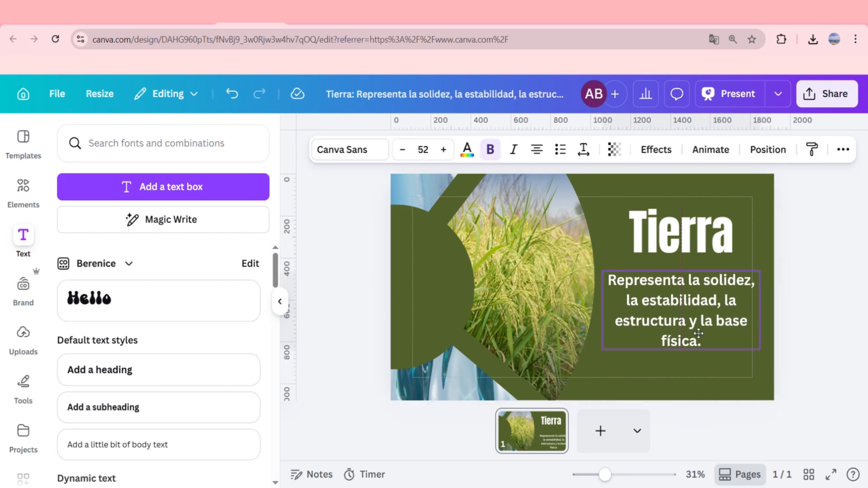
pyautogui.click(723, 383)
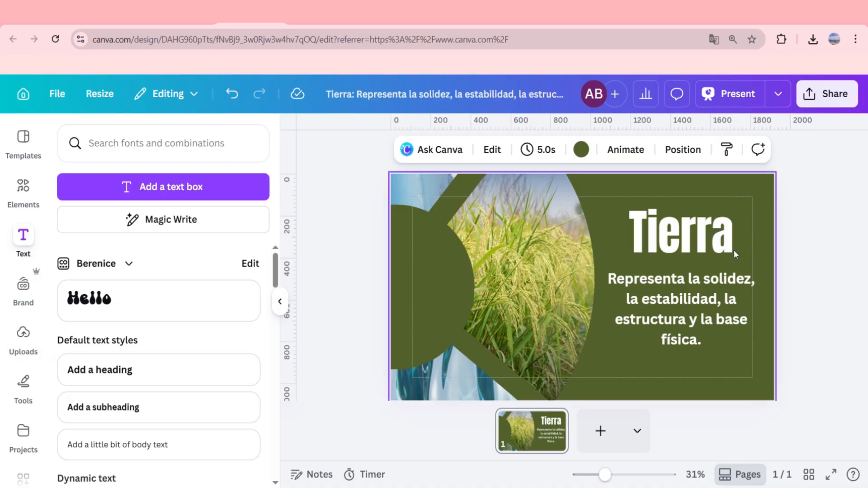
# Step: Shift the description and the "Tierra" heading slightly down the page
pyautogui.moveTo(696, 318); pyautogui.dragTo(698, 328)
pyautogui.moveTo(704, 231); pyautogui.dragTo(705, 242)
pyautogui.click(665, 379)
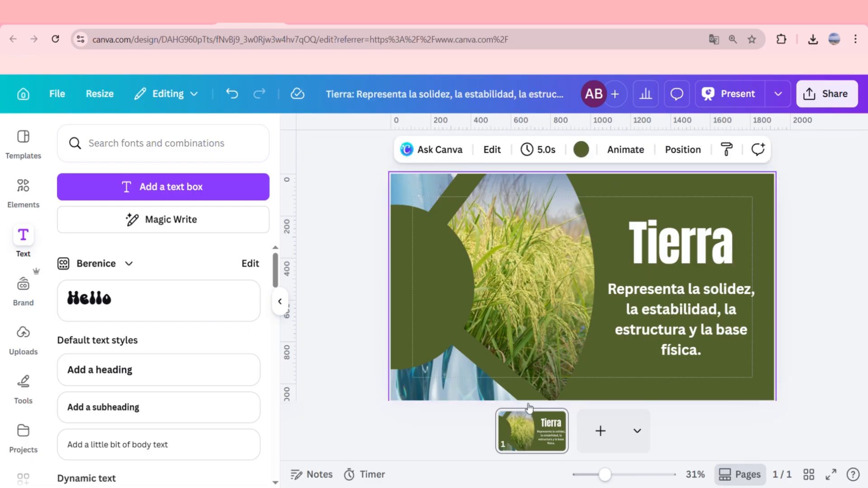
# Step: Duplicate the Tierra page and rotate the photo circle on the copy so the sky quarter faces into the page
pyautogui.moveTo(605, 475)
pyautogui.mouseDown()
pyautogui.moveTo(624, 476)
pyautogui.moveTo(607, 477)
pyautogui.mouseUp()
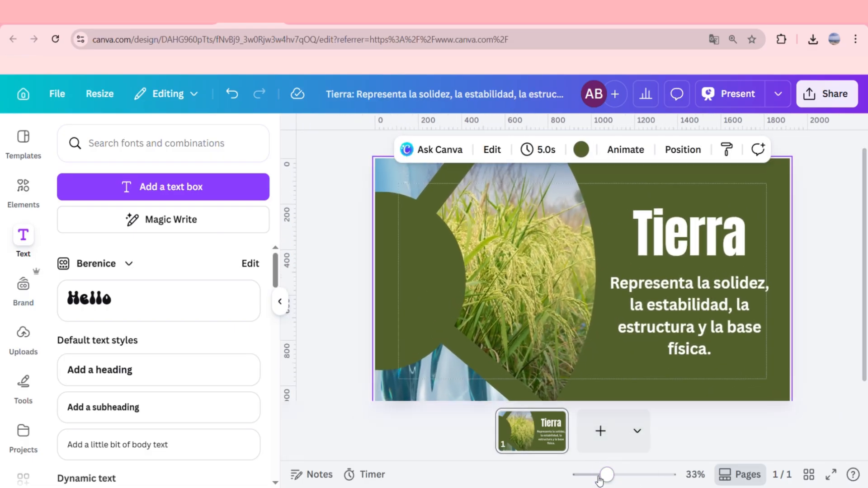
pyautogui.click(554, 420)
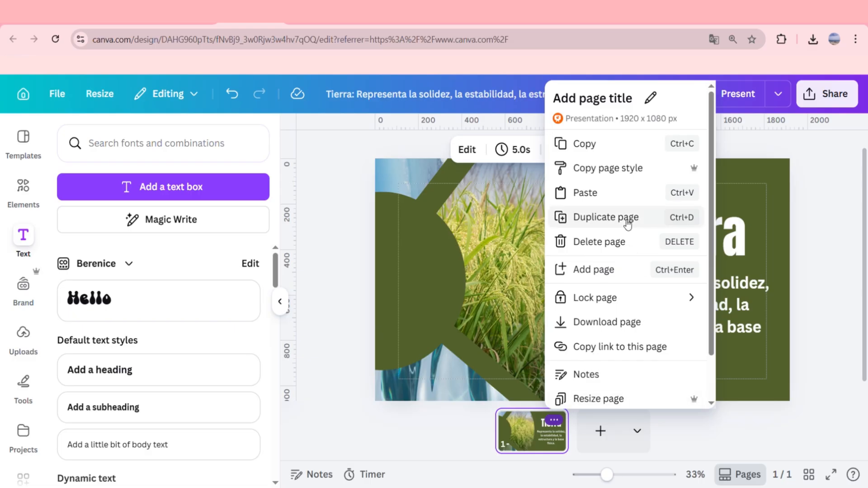
pyautogui.click(604, 218)
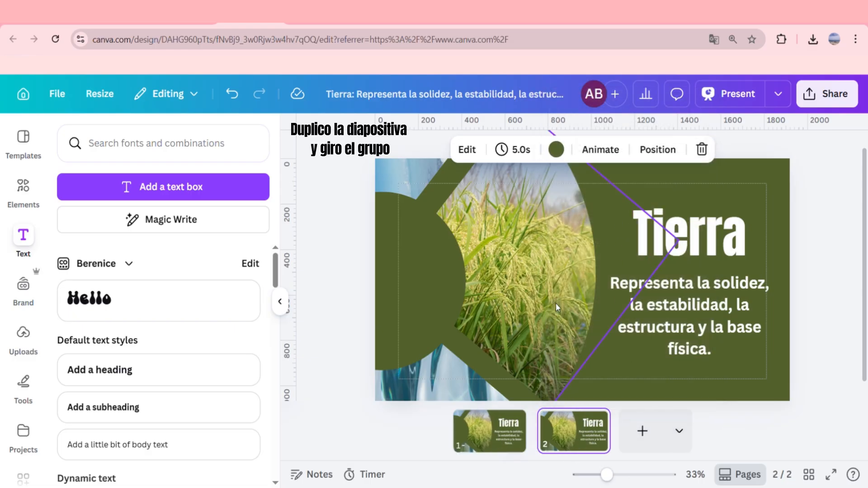
pyautogui.click(549, 267)
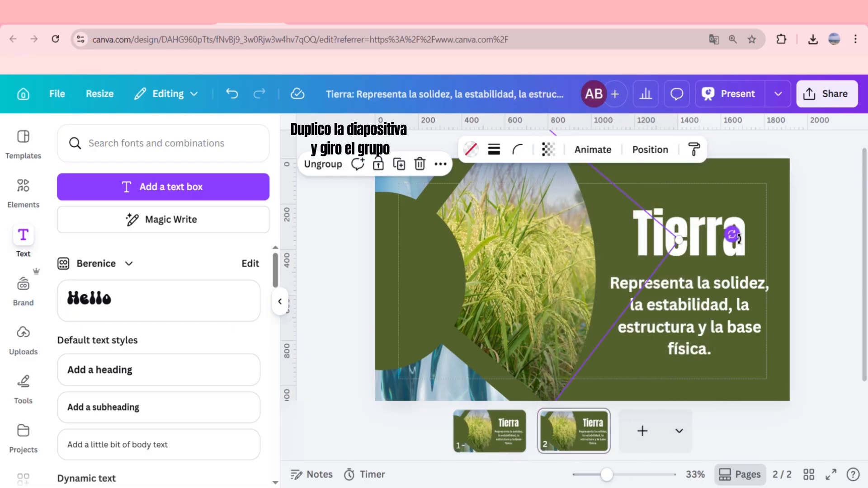
pyautogui.moveTo(734, 235); pyautogui.dragTo(430, 473)
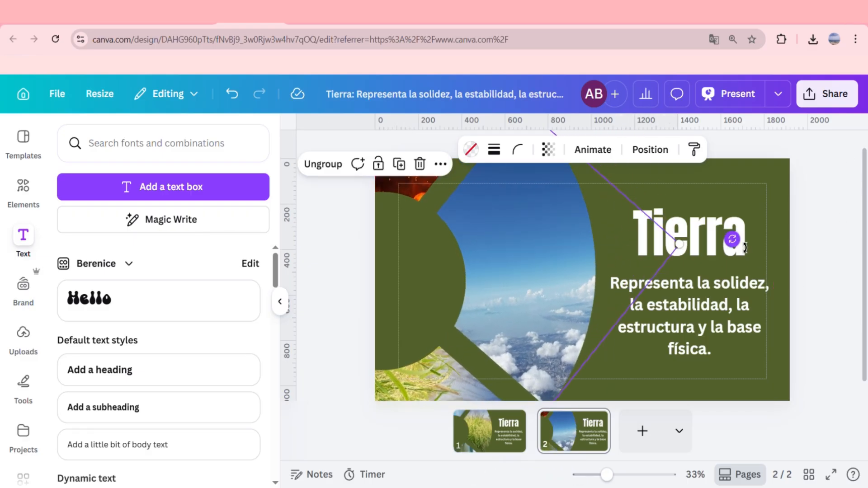
# Step: Change the heading on page 2 to "Aire"
pyautogui.click(746, 231)
pyautogui.click(744, 227)
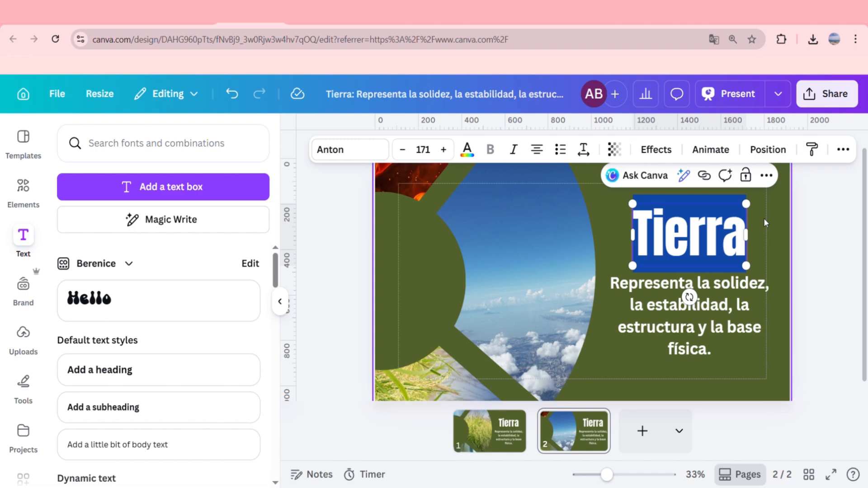
pyautogui.write('Aire')
pyautogui.press('Escape')
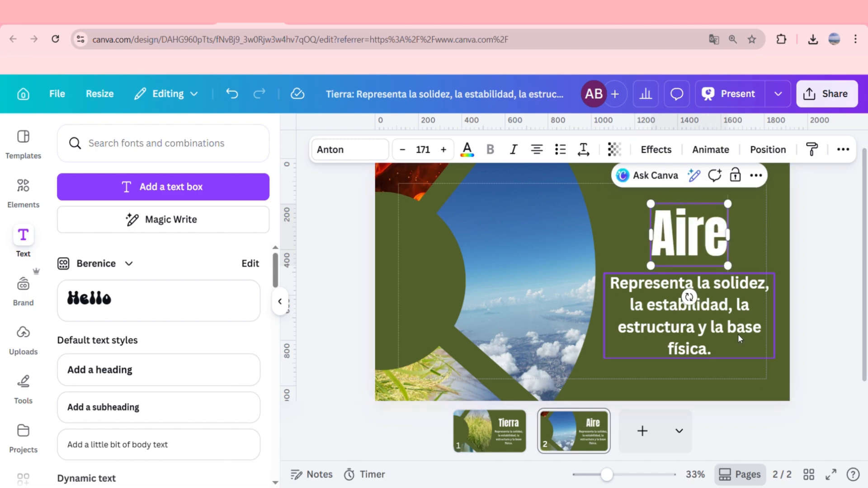
# Step: Replace the description on page 2 with "Asociado con la inteligencia, la comunicación, el movimiento y la atmósfera."
pyautogui.press('Escape')
pyautogui.doubleClick(718, 338)
pyautogui.press('BackSpace')
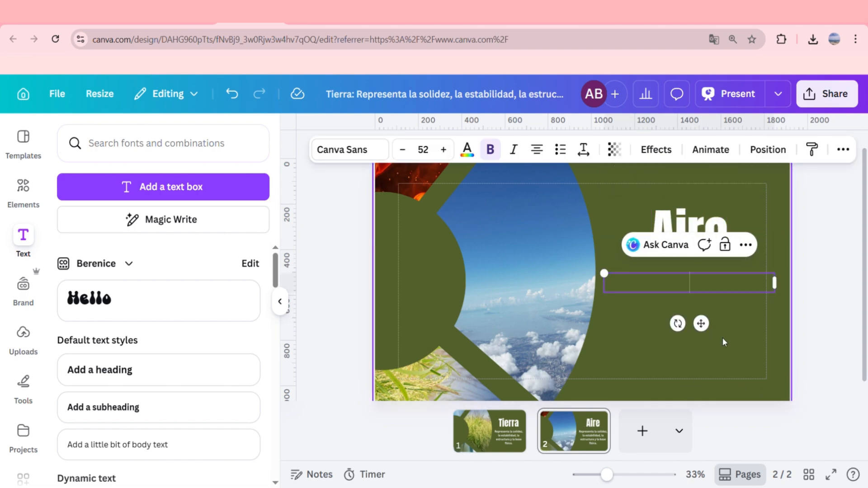
pyautogui.write('Asociado con la inteligencia, la comunicación, el movimiento y la atmósfera.')
pyautogui.click(764, 394)
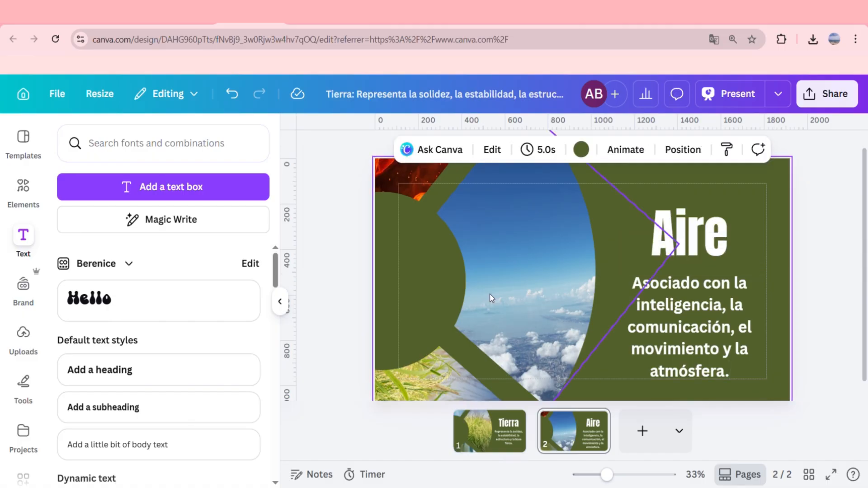
# Step: Recolour the central circle and the page background on page 2 with the grey-blue from the sky photo's colours
pyautogui.click(436, 267)
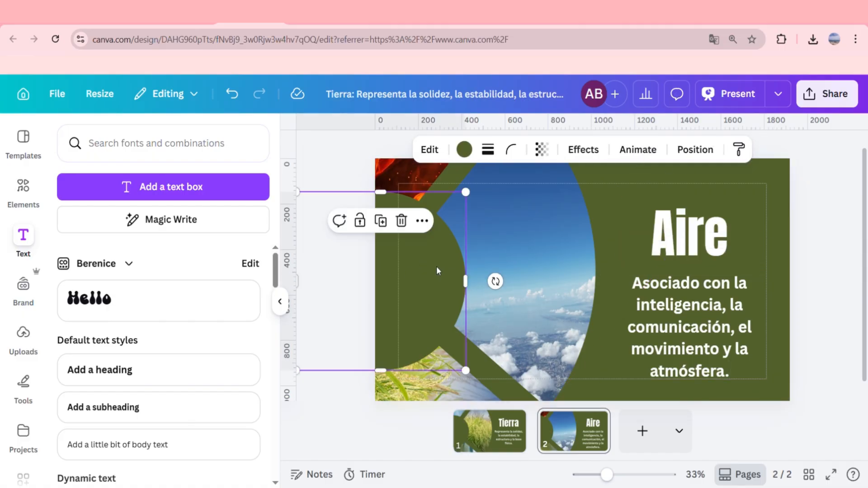
pyautogui.click(465, 150)
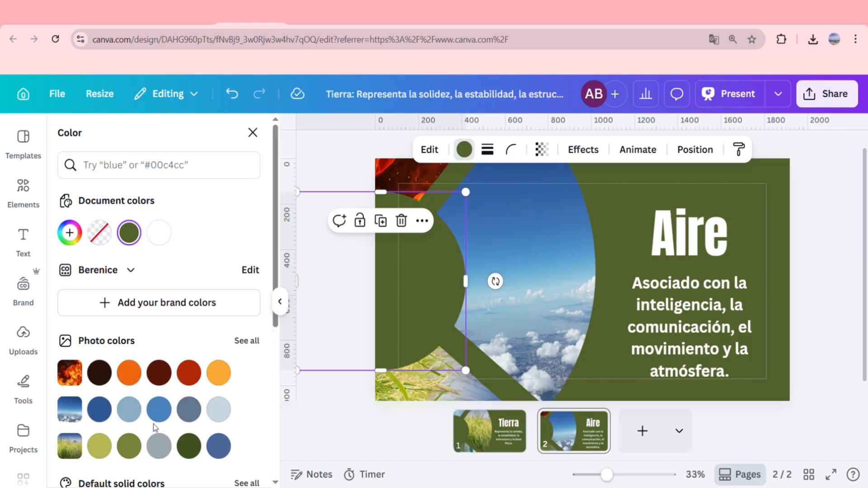
pyautogui.click(188, 409)
pyautogui.click(698, 176)
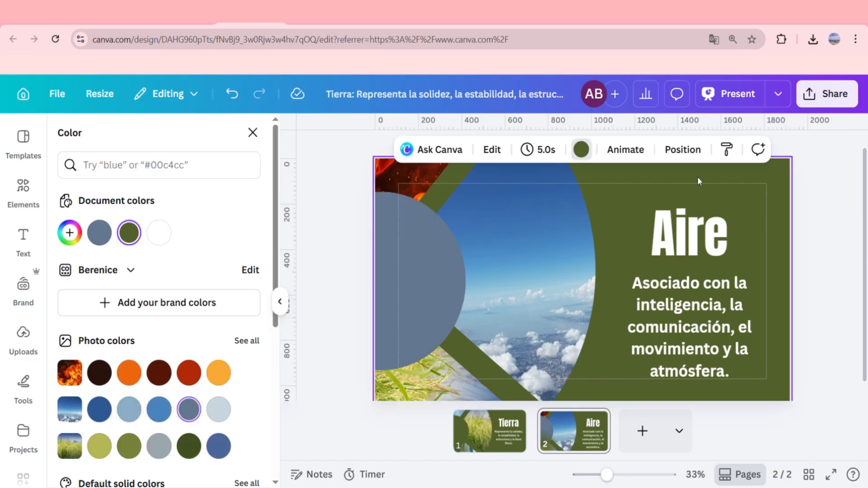
pyautogui.click(193, 416)
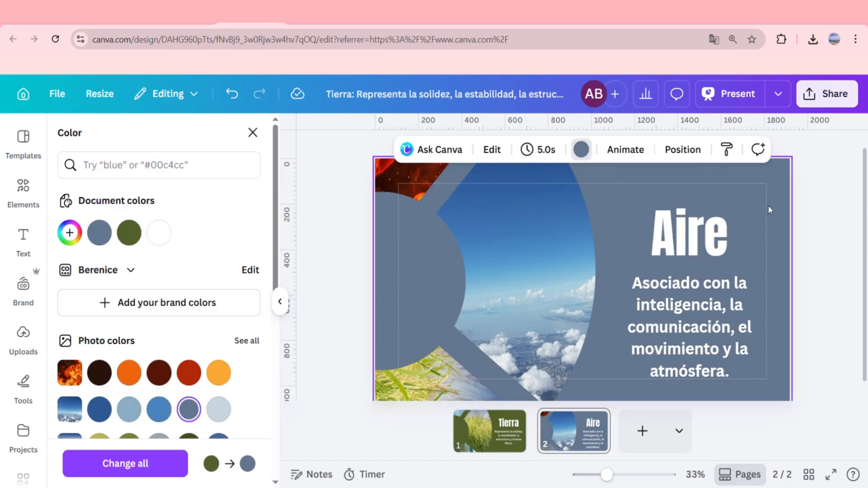
pyautogui.click(704, 313)
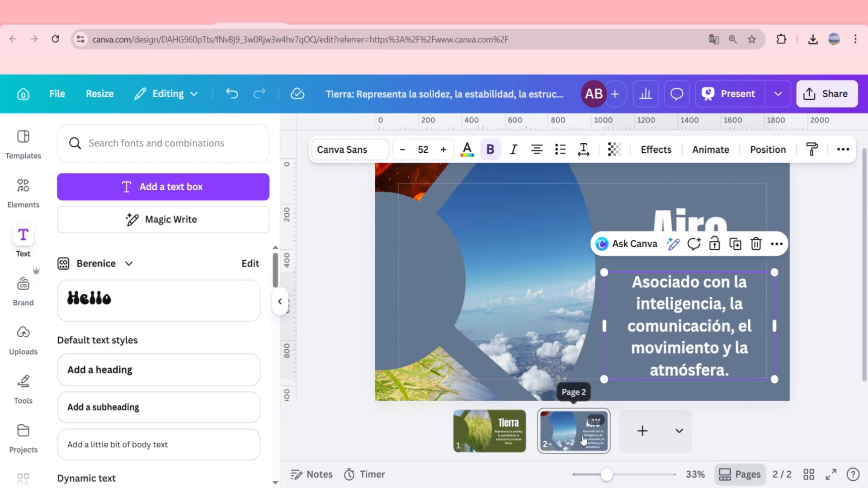
# Step: Duplicate the Aire page and rotate the photo circle on the copy so the fire quarter faces into the page
pyautogui.click(602, 425)
pyautogui.click(596, 420)
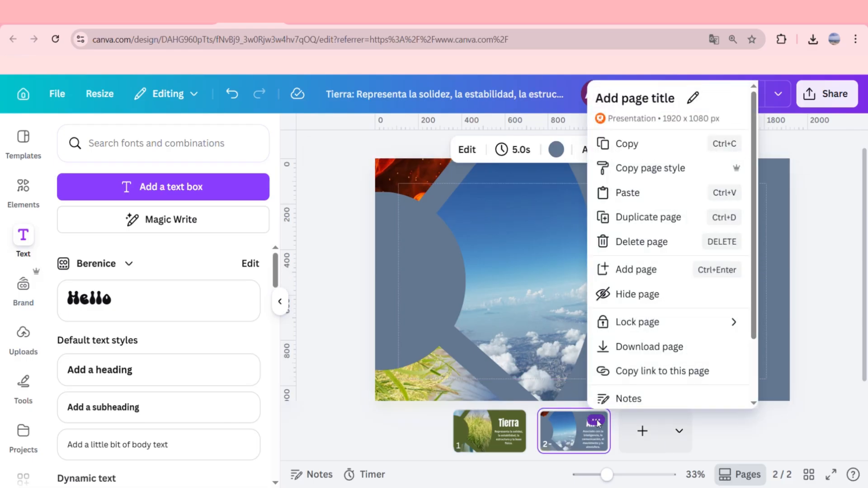
pyautogui.click(662, 217)
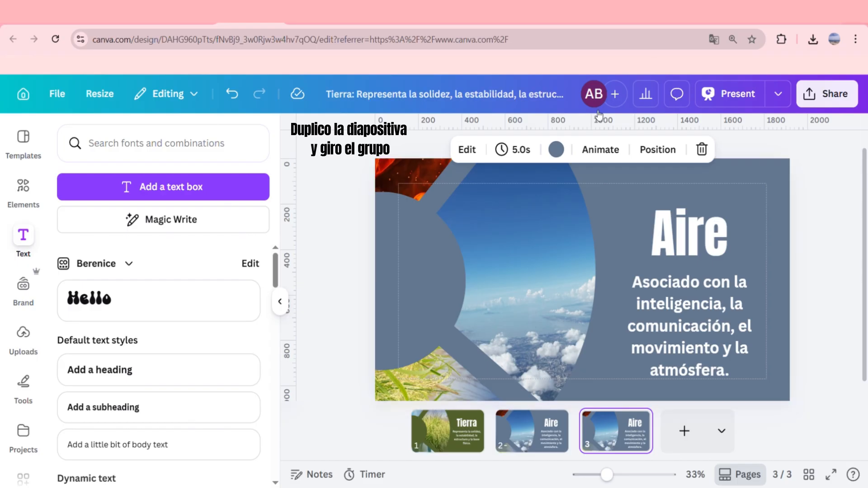
pyautogui.click(563, 282)
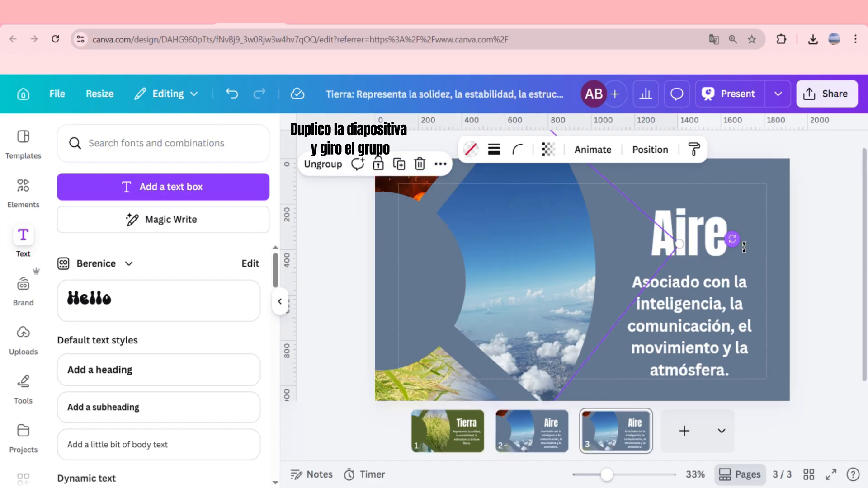
pyautogui.moveTo(734, 241); pyautogui.dragTo(423, 486)
# Step: Rotate the fire photo inside its quarter frame to about -133.6° and reposition it so the flames fill the frame
pyautogui.doubleClick(562, 264)
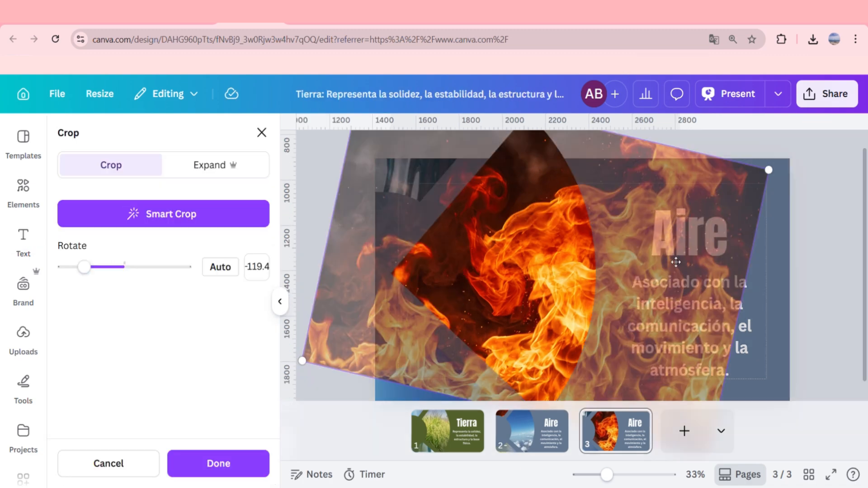
pyautogui.click(591, 474)
pyautogui.moveTo(553, 375); pyautogui.dragTo(582, 484)
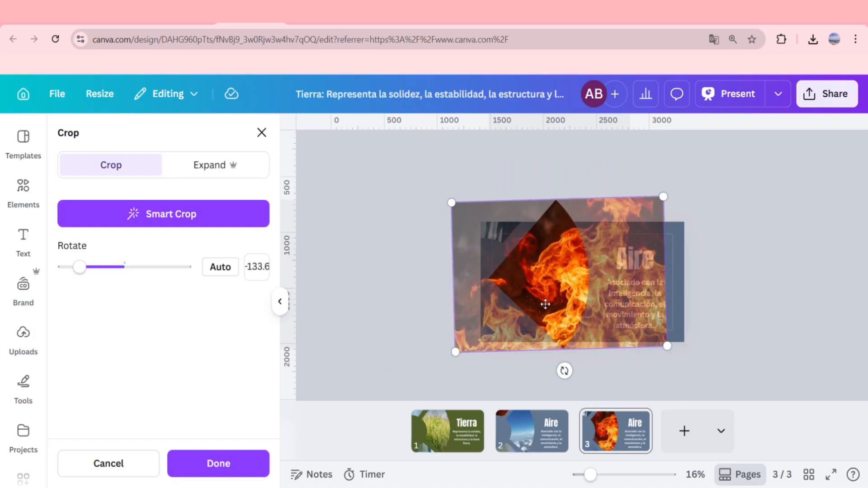
pyautogui.moveTo(565, 289); pyautogui.dragTo(537, 287)
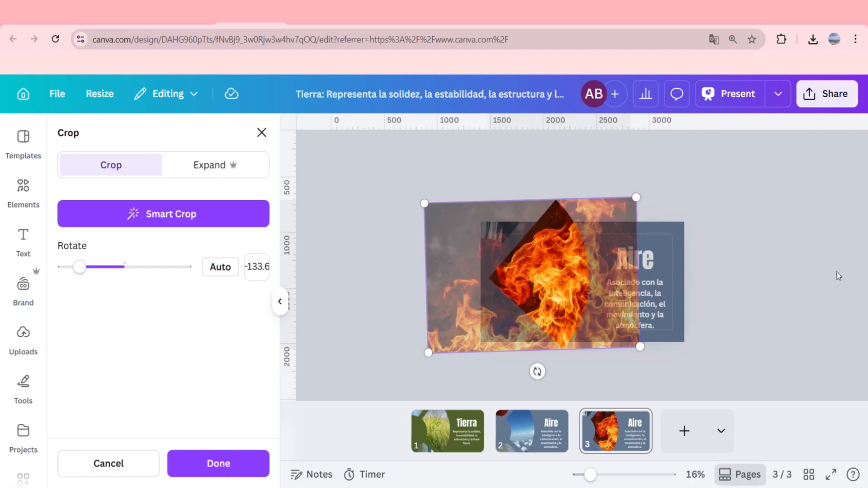
pyautogui.click(745, 275)
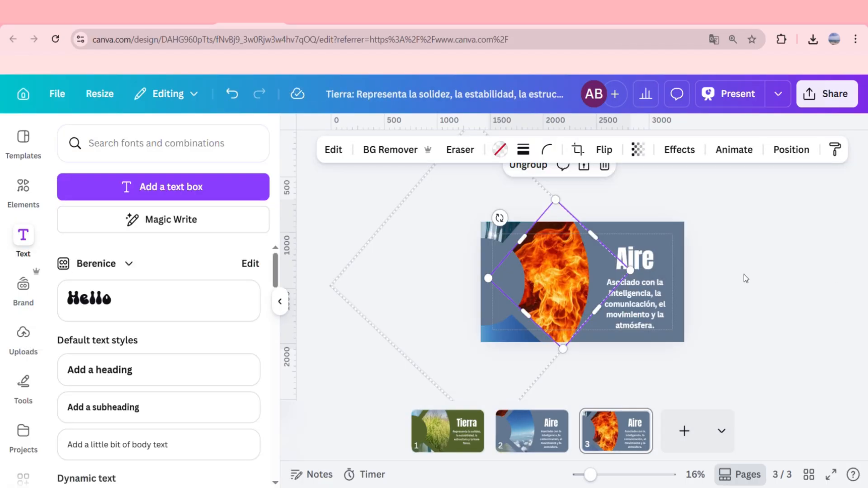
pyautogui.doubleClick(559, 274)
pyautogui.click(845, 245)
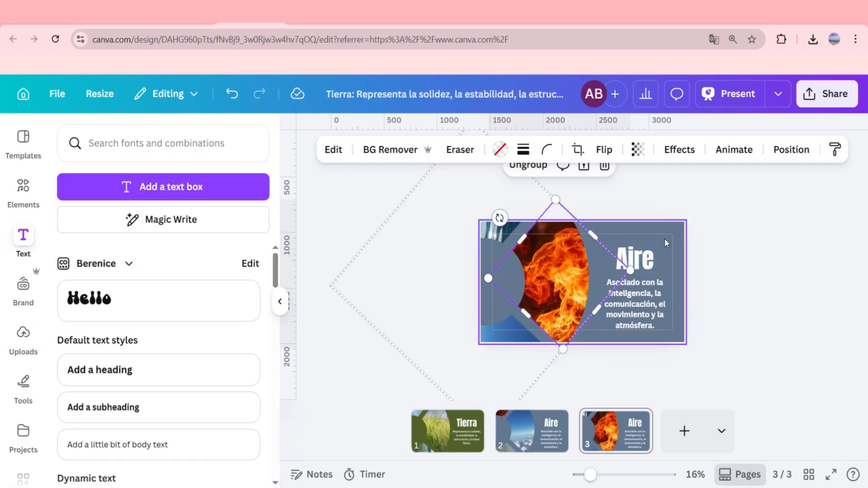
# Step: Change page 3's heading to "Fuego" and its description to "Representa la energía, la pasión, la transformación y la luz."
pyautogui.click(648, 259)
pyautogui.write('Fuego')
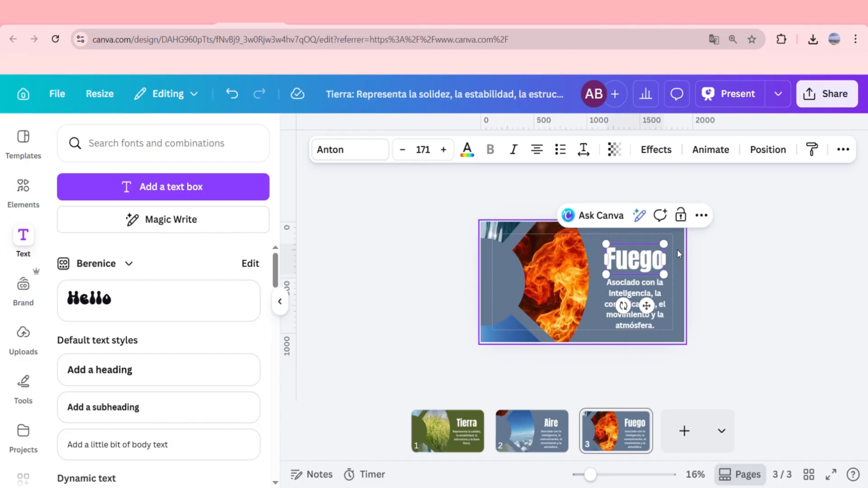
pyautogui.doubleClick(659, 332)
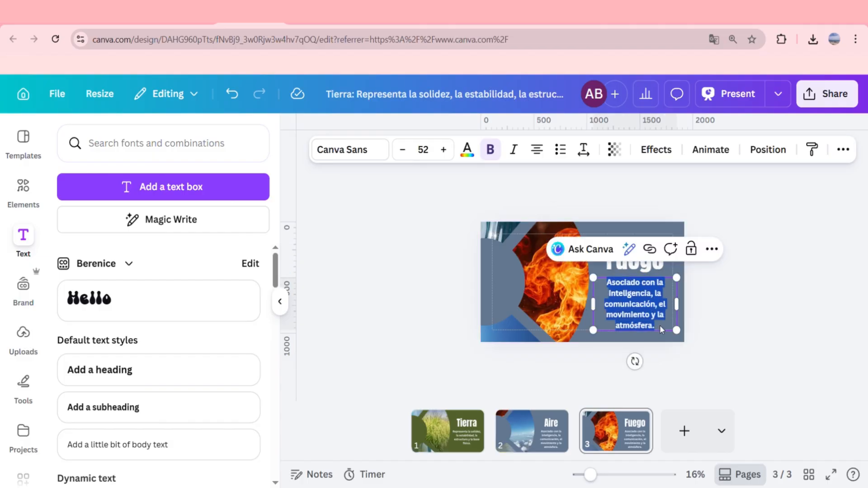
pyautogui.write('Representa la energía, la pasión, la transformación y la luz.')
pyautogui.click(762, 289)
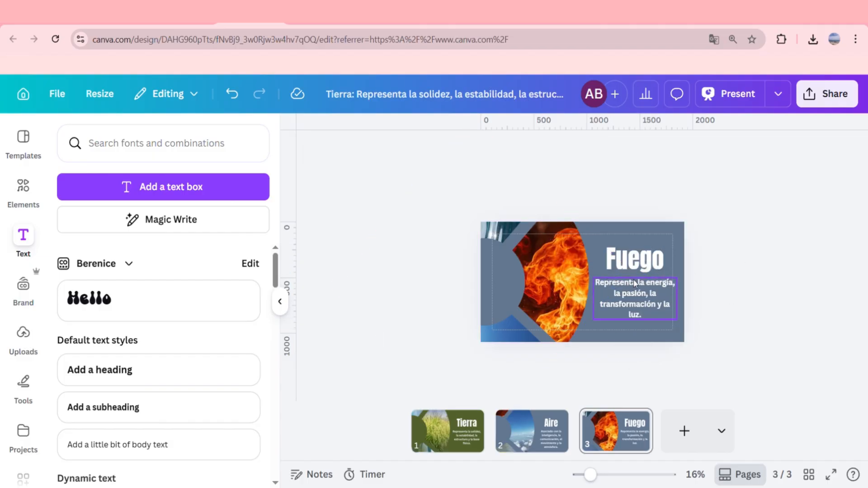
# Step: Recolour the central circle and the page background on page 3 with the yellow-orange from the fire photo's colours
pyautogui.moveTo(590, 474); pyautogui.dragTo(608, 475)
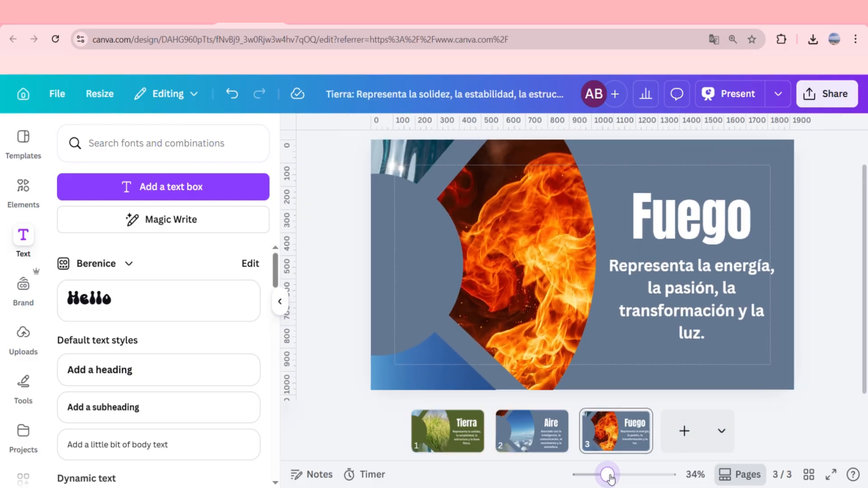
pyautogui.click(419, 275)
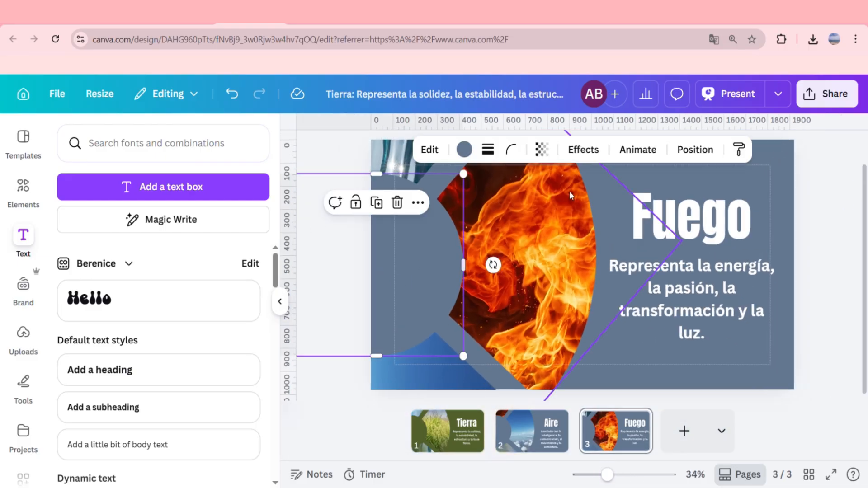
pyautogui.click(472, 149)
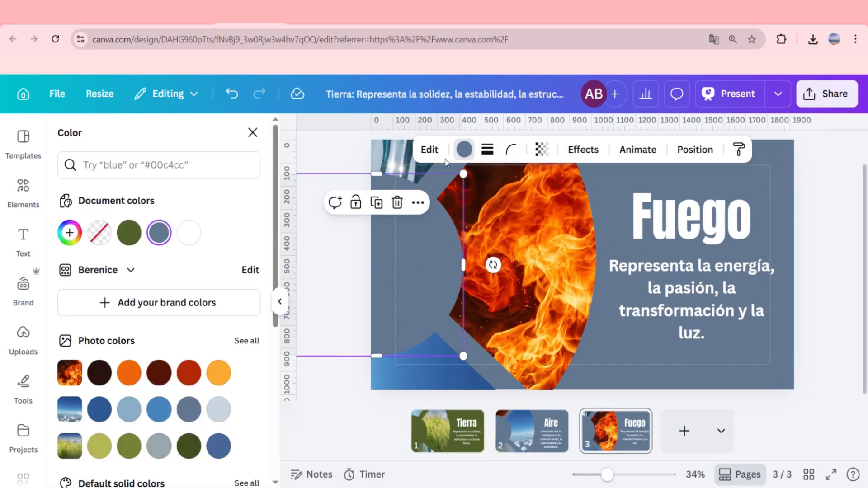
pyautogui.click(189, 374)
pyautogui.click(219, 373)
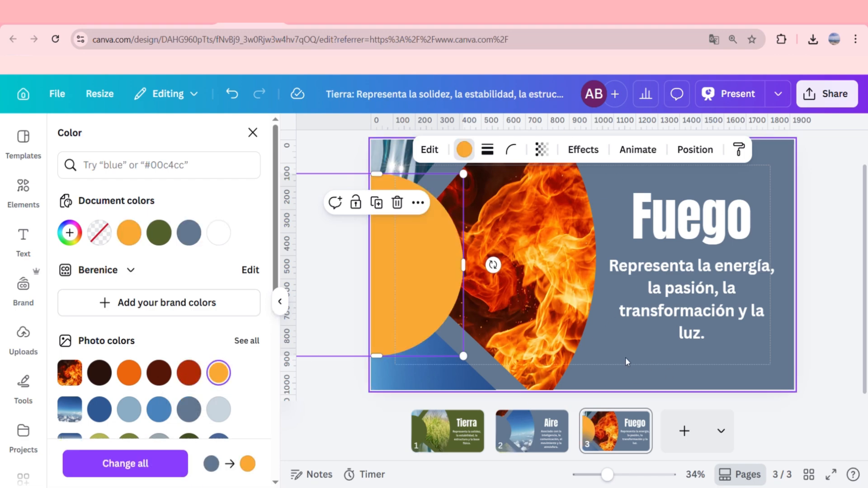
pyautogui.click(639, 372)
pyautogui.click(219, 372)
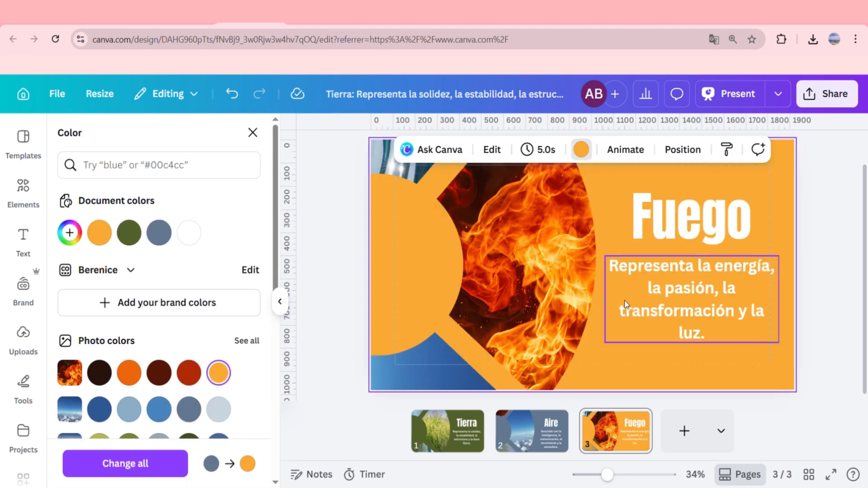
# Step: Duplicate the Fuego page and rotate the photo circle on the copy so the water quarter faces into the page
pyautogui.click(638, 422)
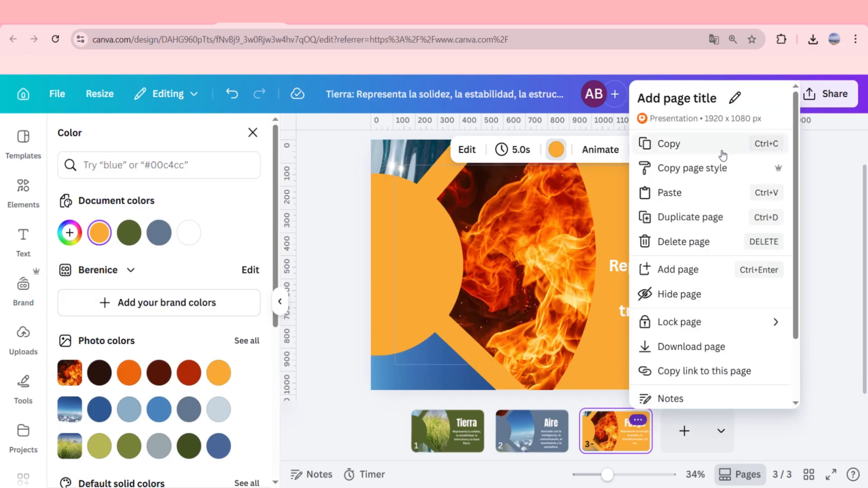
pyautogui.click(709, 219)
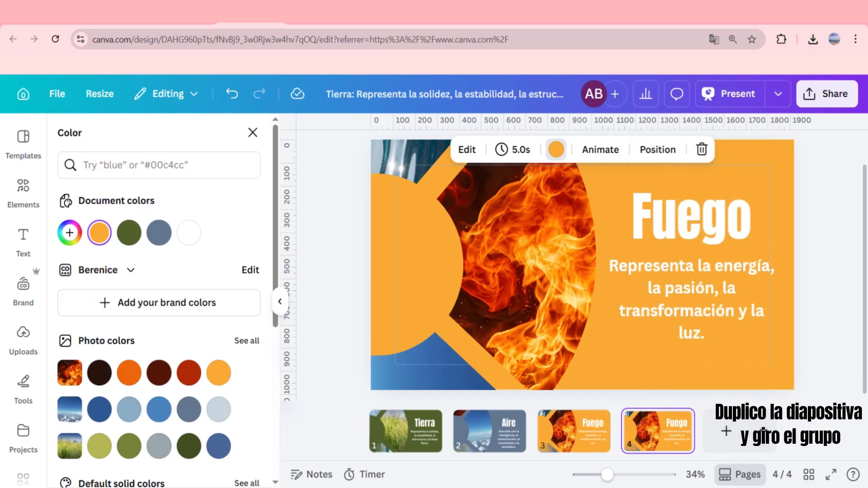
pyautogui.moveTo(614, 479); pyautogui.dragTo(603, 474)
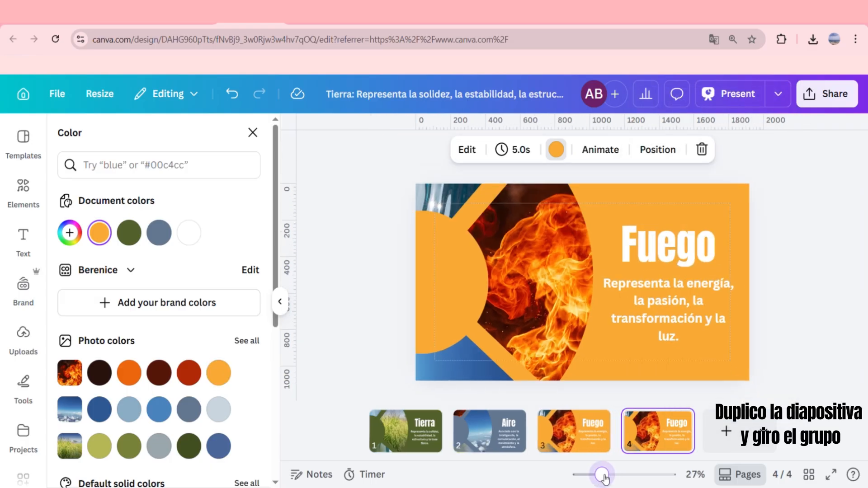
pyautogui.click(526, 267)
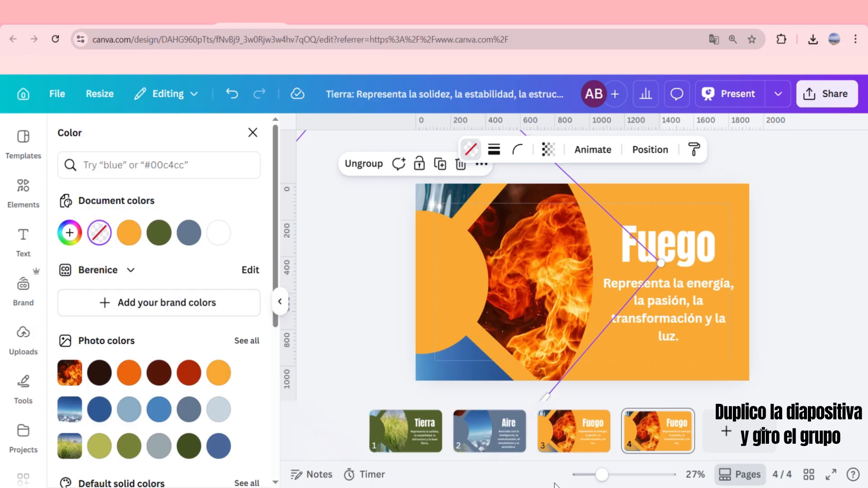
pyautogui.moveTo(602, 475); pyautogui.dragTo(597, 475)
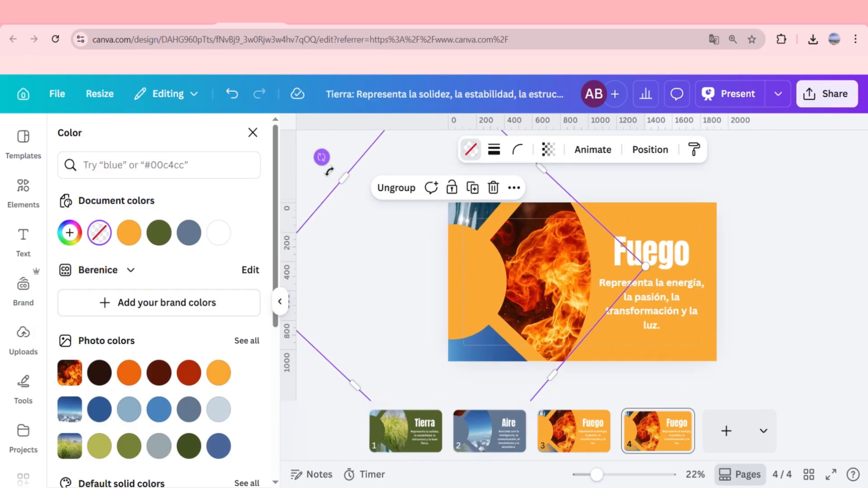
pyautogui.moveTo(330, 171); pyautogui.dragTo(605, 121)
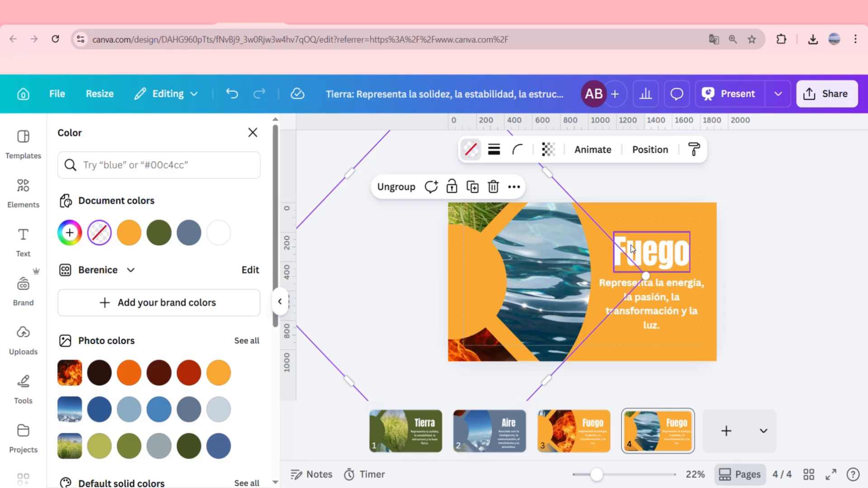
# Step: Change the heading on page 4 to "Agua"
pyautogui.click(665, 253)
pyautogui.doubleClick(665, 252)
pyautogui.write('Agu')
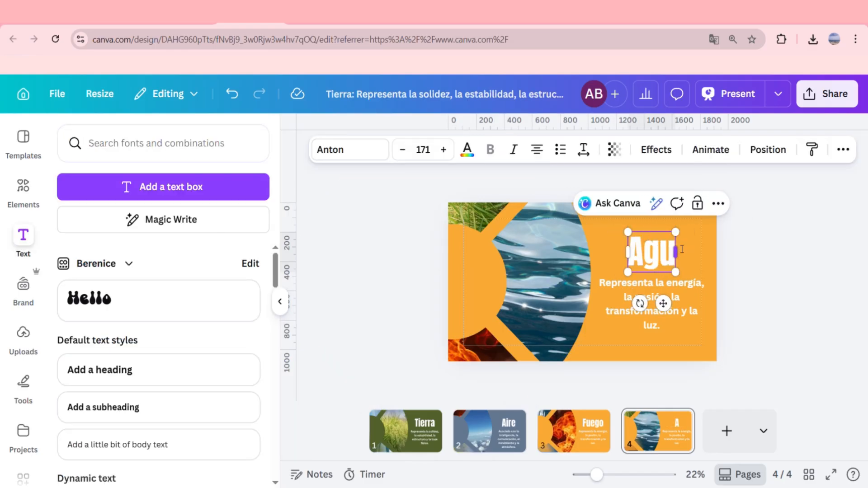
pyautogui.write('a')
# Step: Replace the description on page 4 with "Simboliza la fluidez, las emociones, la adaptabilidad y la vida."
pyautogui.click(666, 330)
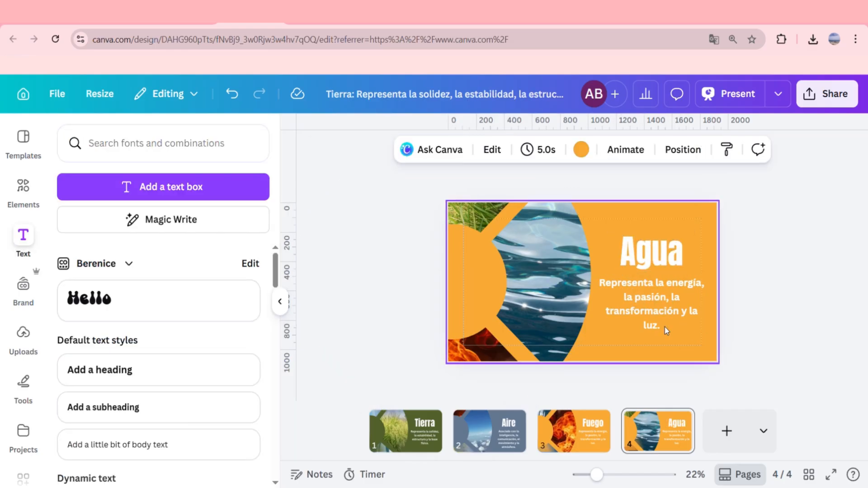
pyautogui.click(654, 320)
pyautogui.doubleClick(654, 316)
pyautogui.write('Simboliza la fluidez, las emociones, la adaptabilidad y la vida.')
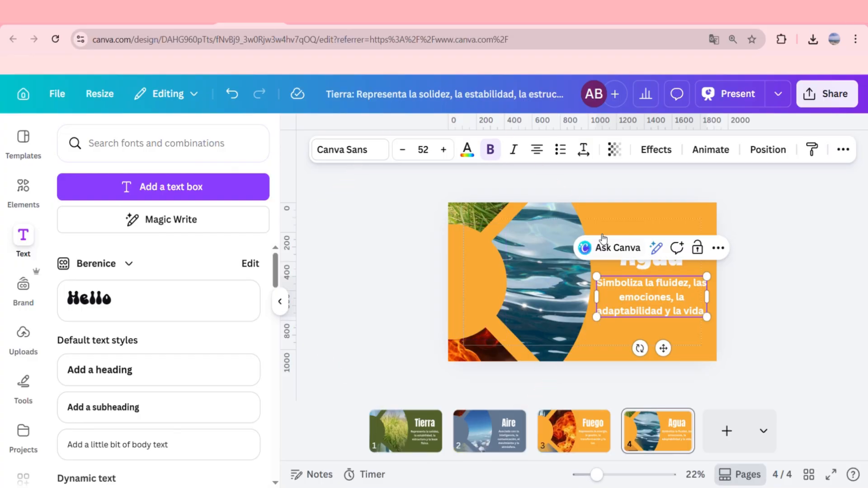
# Step: Recolour the central circle and the page background on page 4 with the dark blue from the water photo's colours
pyautogui.click(623, 474)
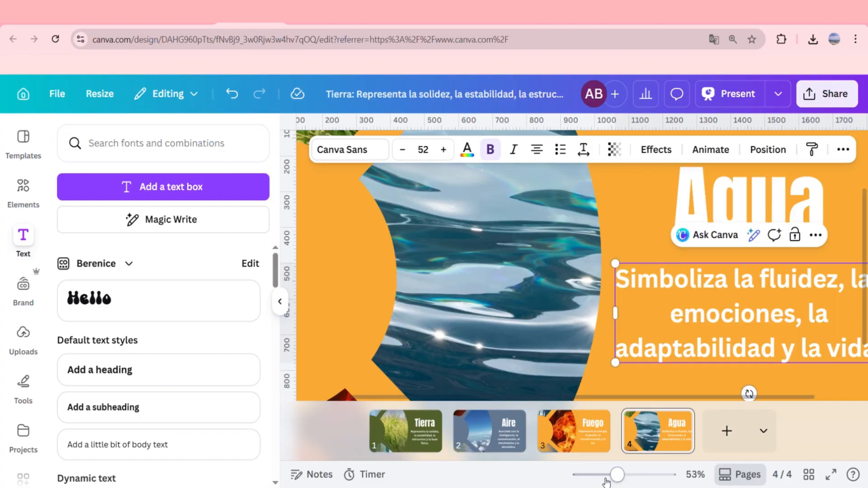
pyautogui.moveTo(618, 476); pyautogui.dragTo(598, 474)
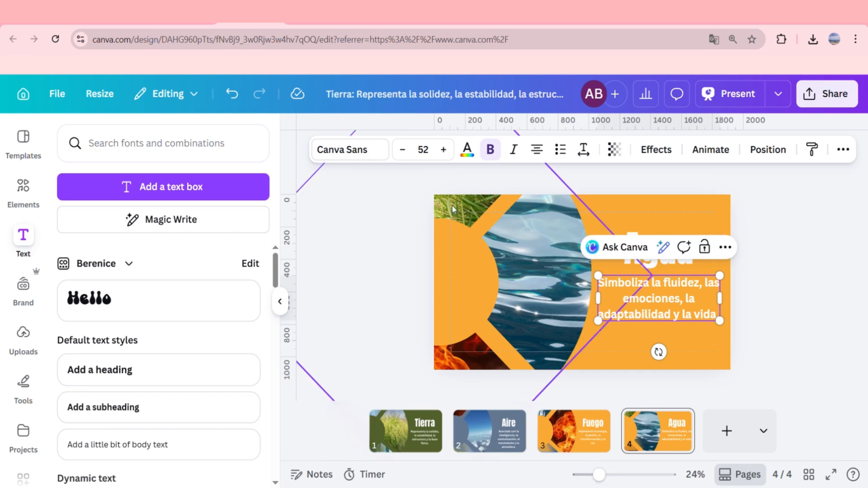
pyautogui.click(467, 308)
pyautogui.click(464, 150)
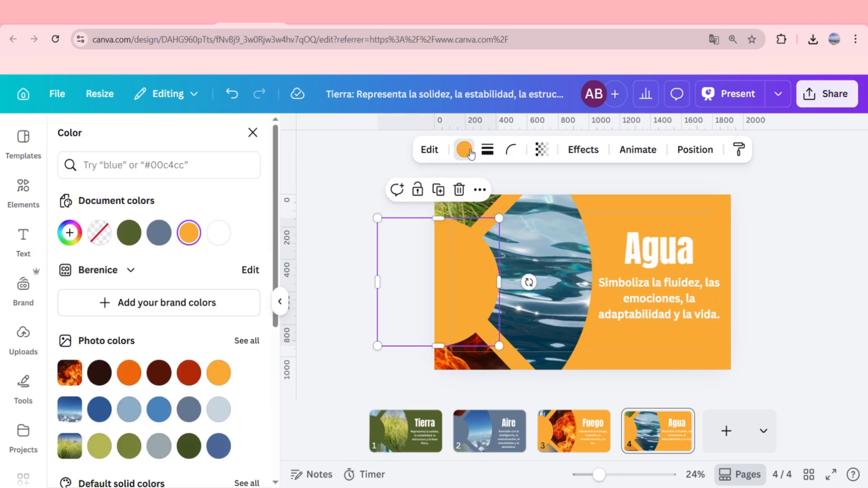
pyautogui.scroll(-3, 178, 384)
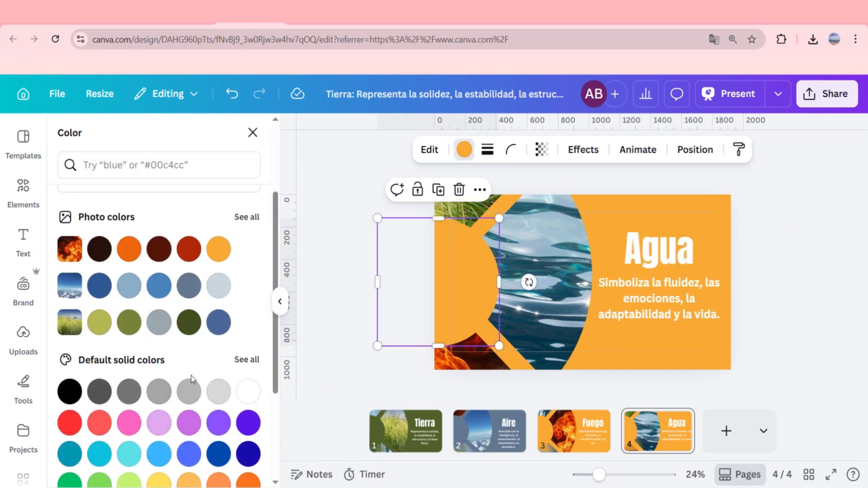
pyautogui.click(242, 218)
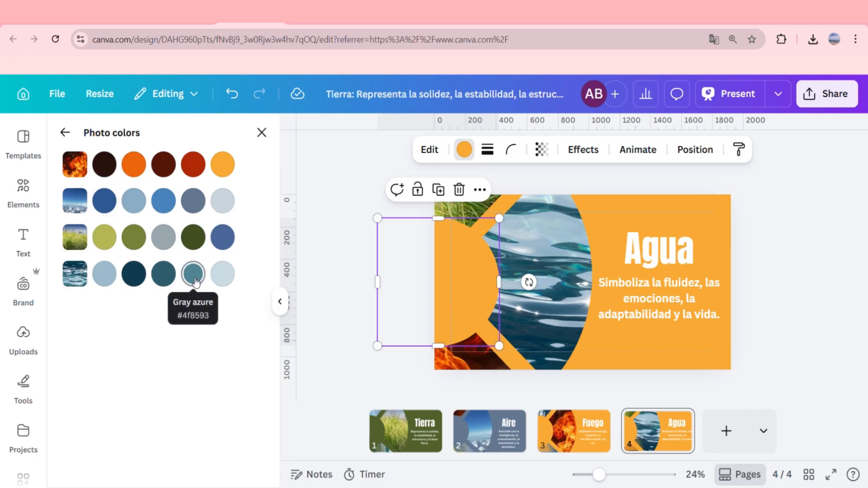
pyautogui.click(134, 274)
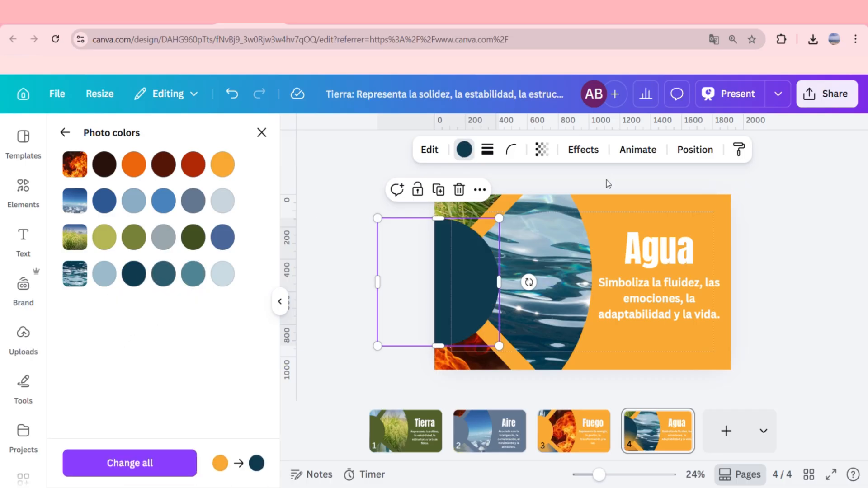
pyautogui.click(688, 207)
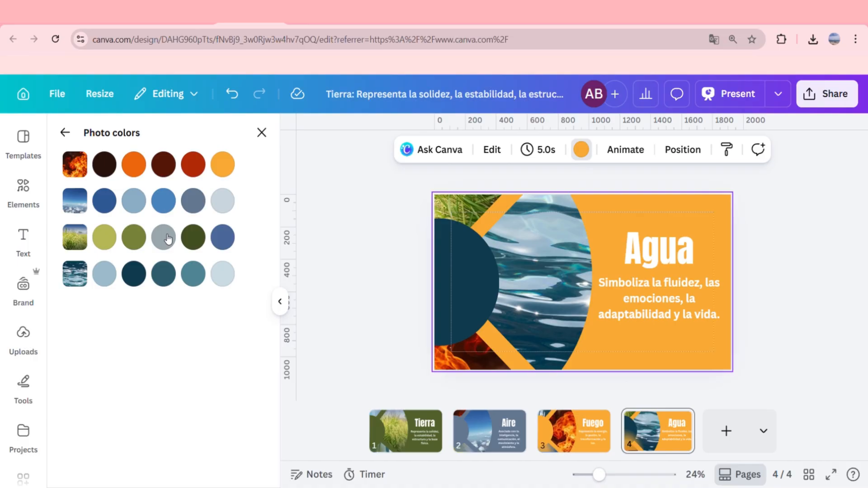
pyautogui.click(137, 277)
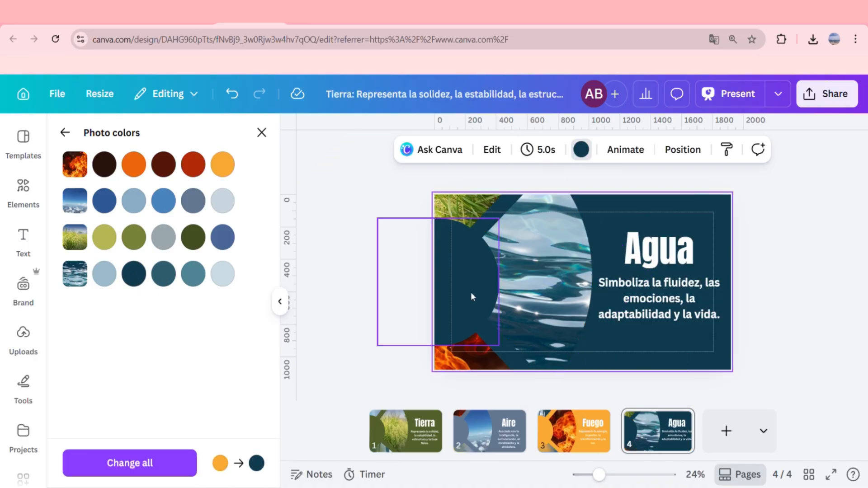
# Step: Try the palest blue from the water photo as page 4's background, then settle on its light blue for both background and central circle
pyautogui.click(226, 276)
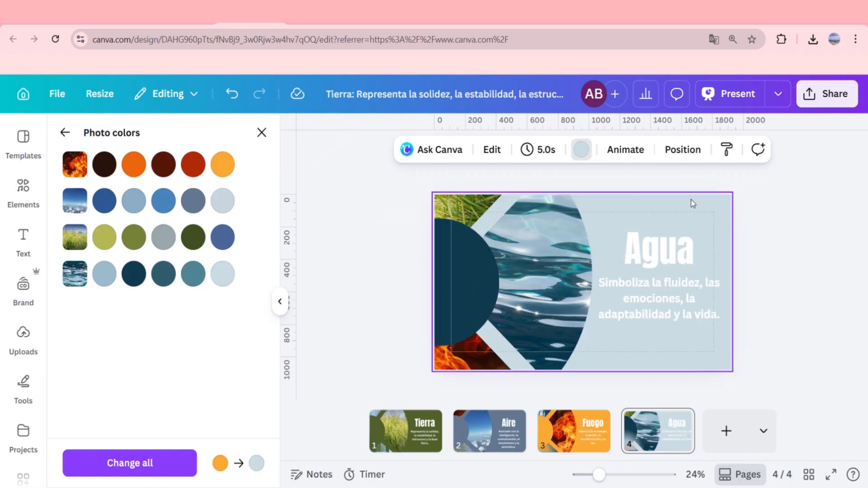
pyautogui.click(105, 274)
pyautogui.click(457, 277)
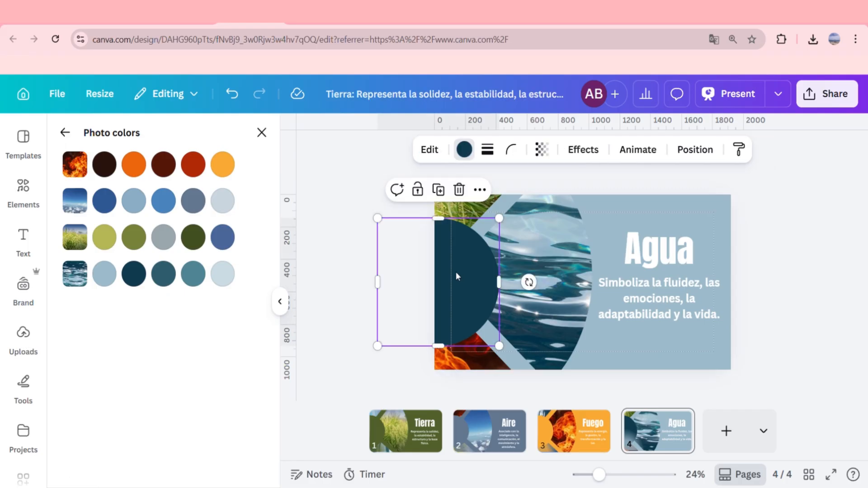
pyautogui.click(107, 277)
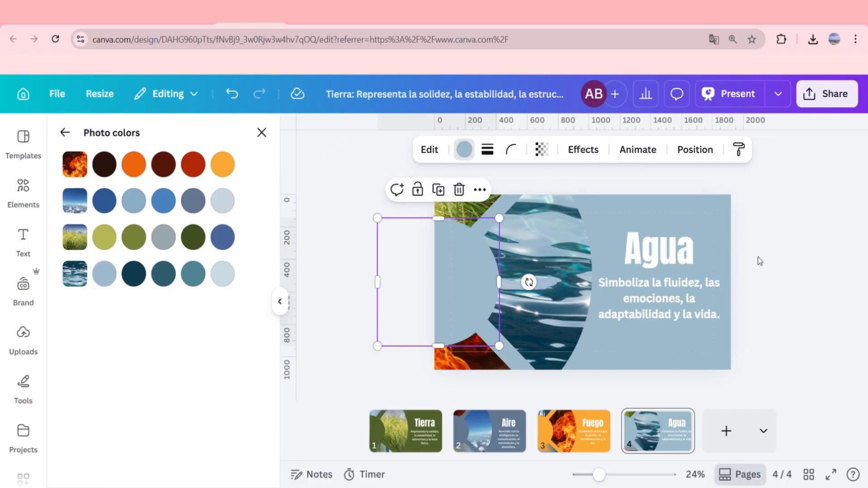
pyautogui.click(807, 214)
pyautogui.click(706, 363)
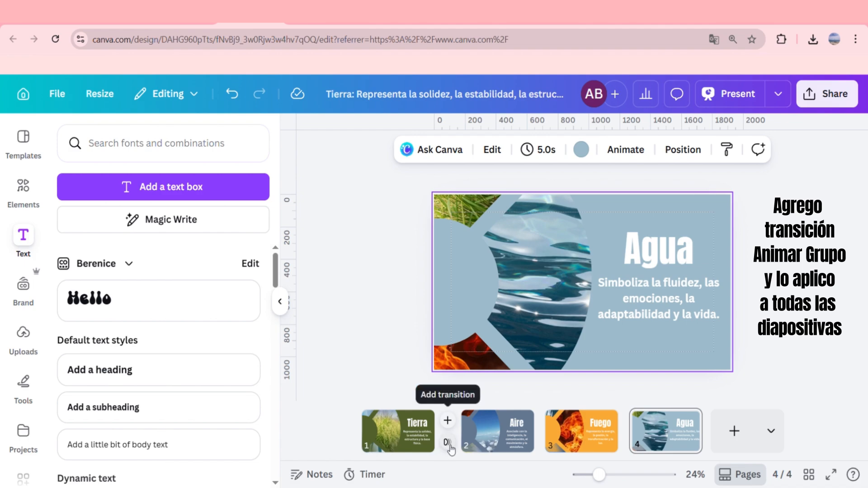
# Step: Add a Match & Move transition after page 1 and apply it between all pages
pyautogui.click(448, 443)
pyautogui.click(93, 370)
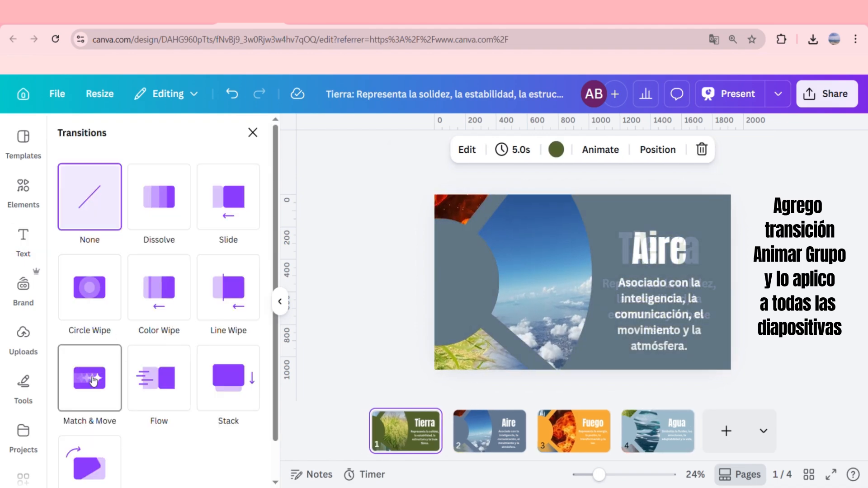
pyautogui.scroll(-3, 109, 402)
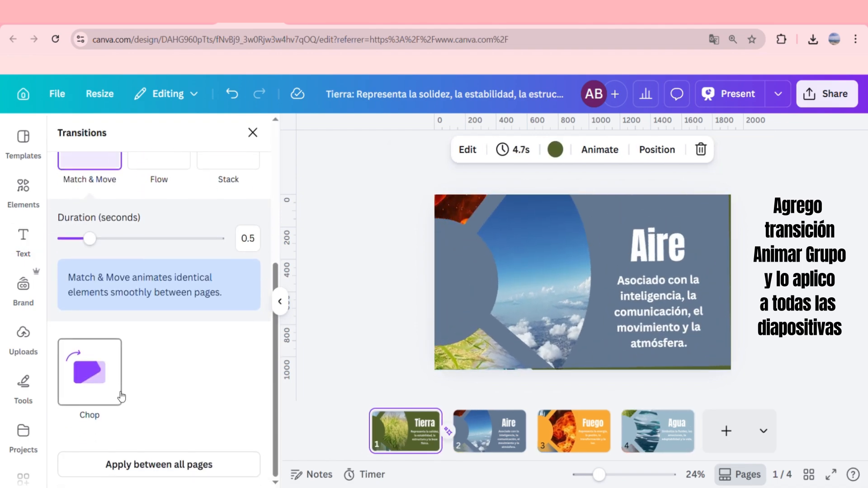
pyautogui.click(120, 465)
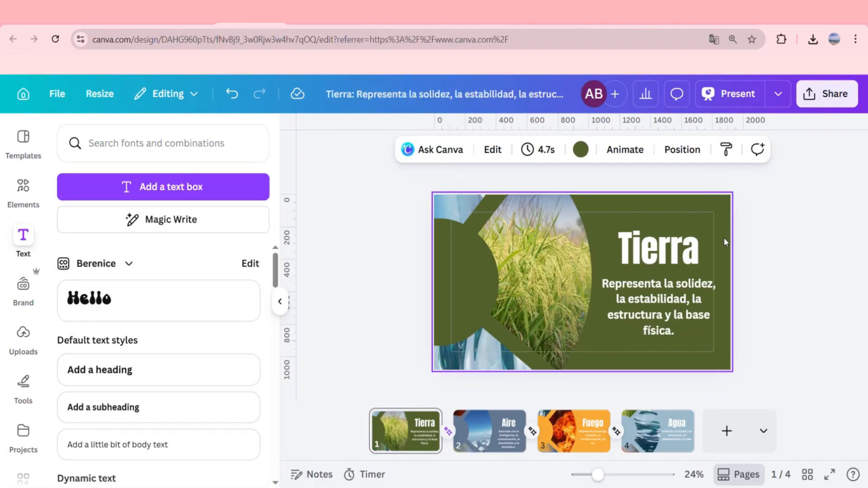
# Step: Apply a Drop shadow effect to the "Tierra" heading on page 1 with an offset of 71
pyautogui.click(636, 252)
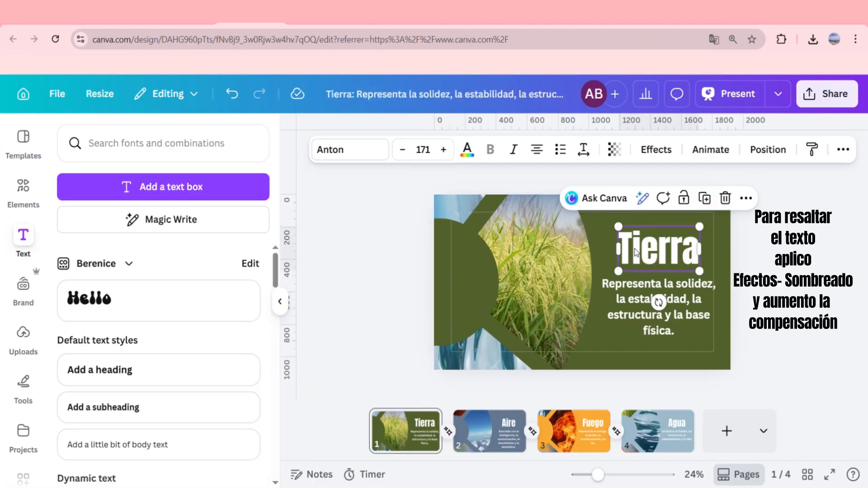
pyautogui.click(673, 156)
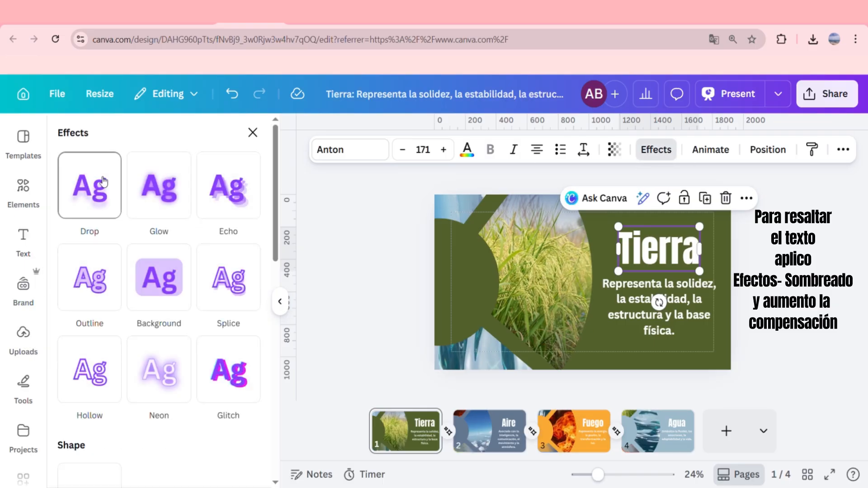
pyautogui.click(104, 187)
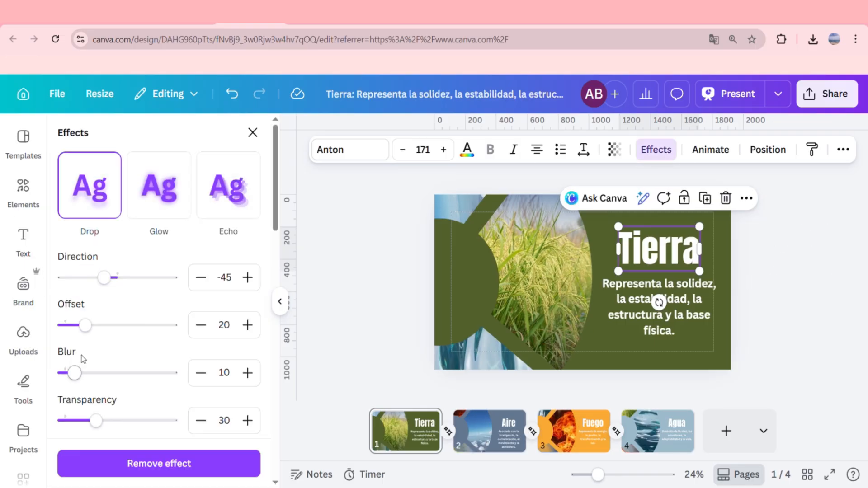
pyautogui.moveTo(87, 330); pyautogui.dragTo(143, 331)
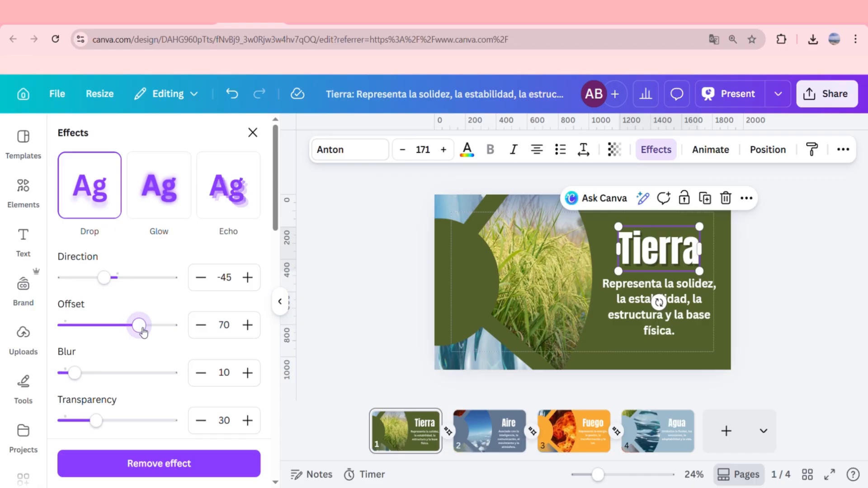
pyautogui.scroll(-4, 145, 333)
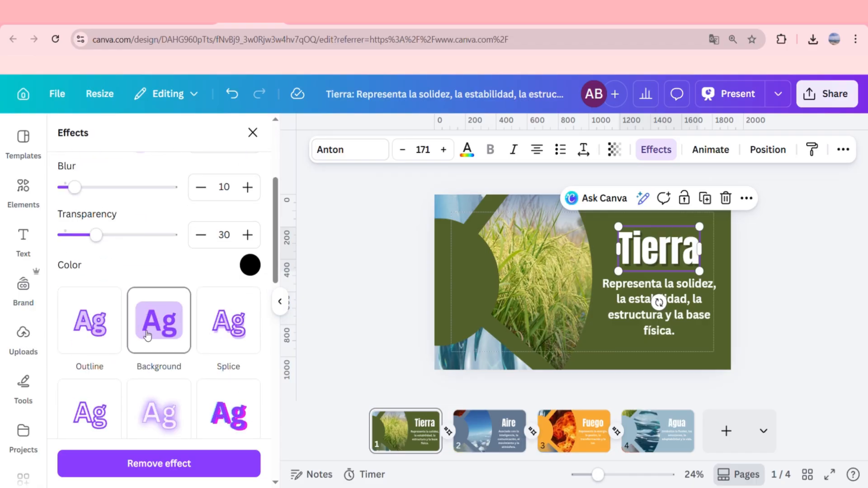
pyautogui.scroll(3, 136, 272)
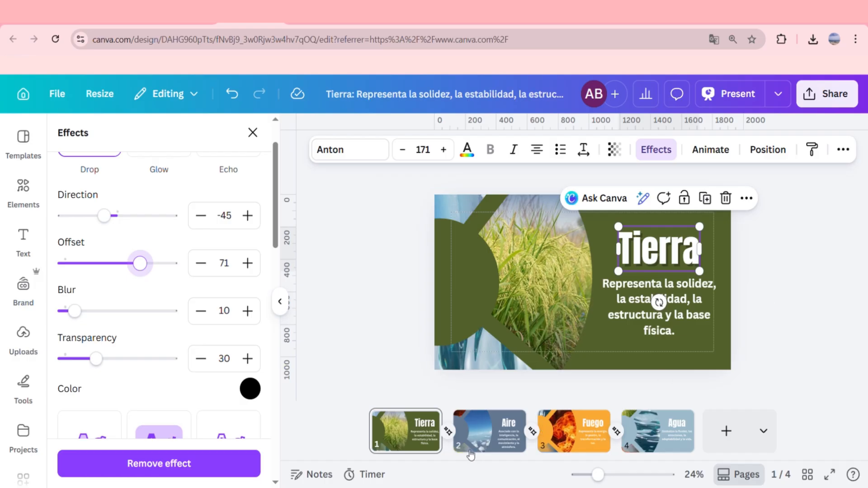
# Step: Apply a Drop shadow effect to the "Aire" heading on page 2 with an offset of about 72
pyautogui.click(503, 442)
pyautogui.click(668, 253)
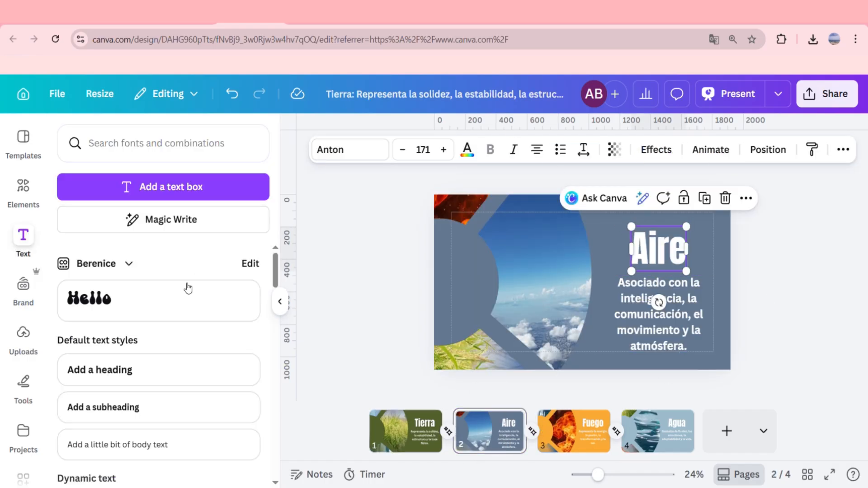
pyautogui.click(657, 150)
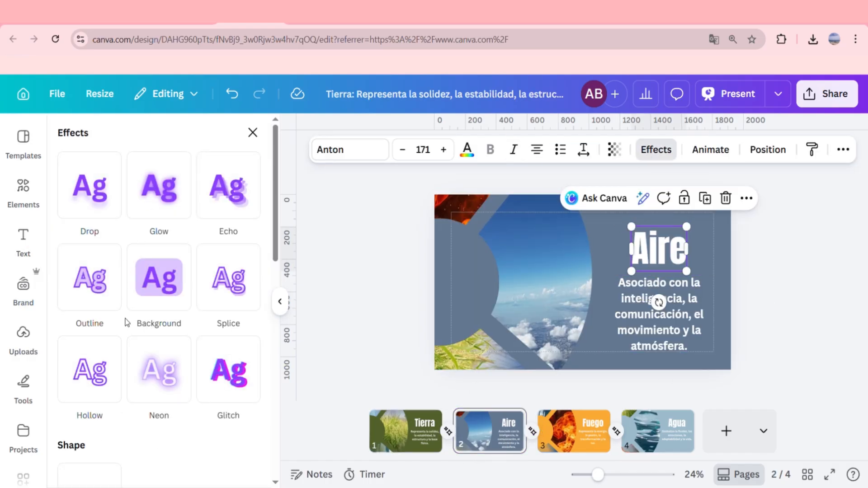
pyautogui.click(102, 211)
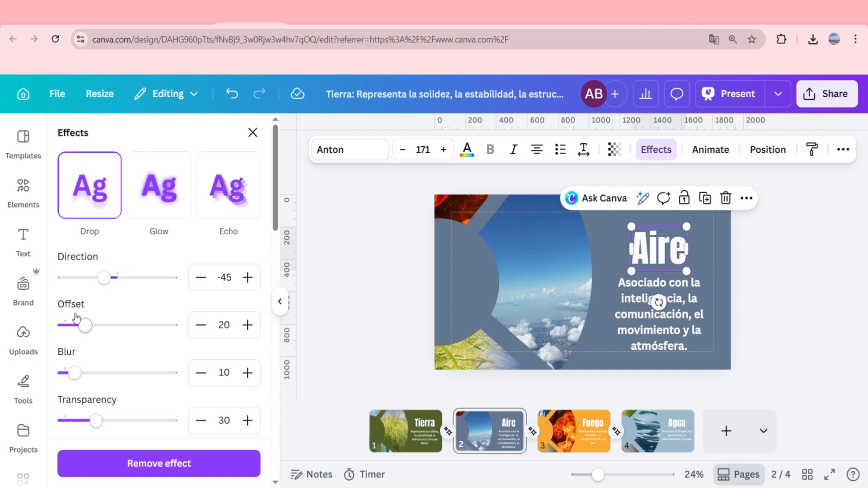
pyautogui.moveTo(92, 331); pyautogui.dragTo(118, 328)
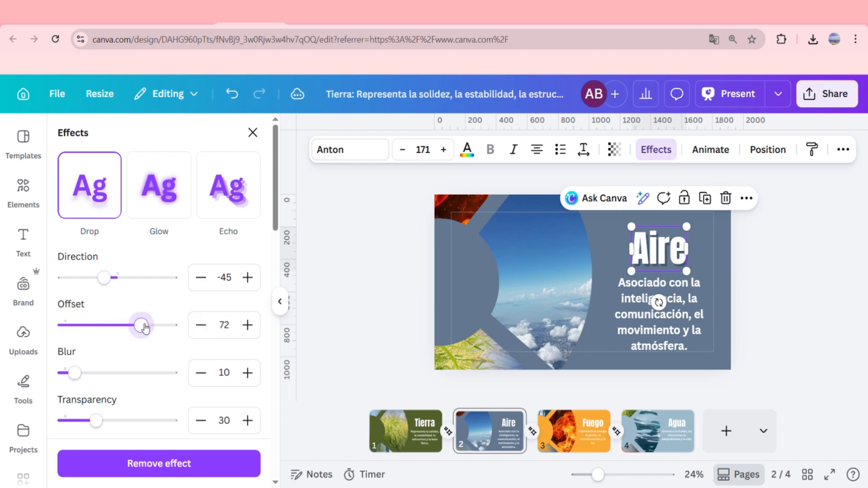
pyautogui.click(247, 331)
pyautogui.click(840, 334)
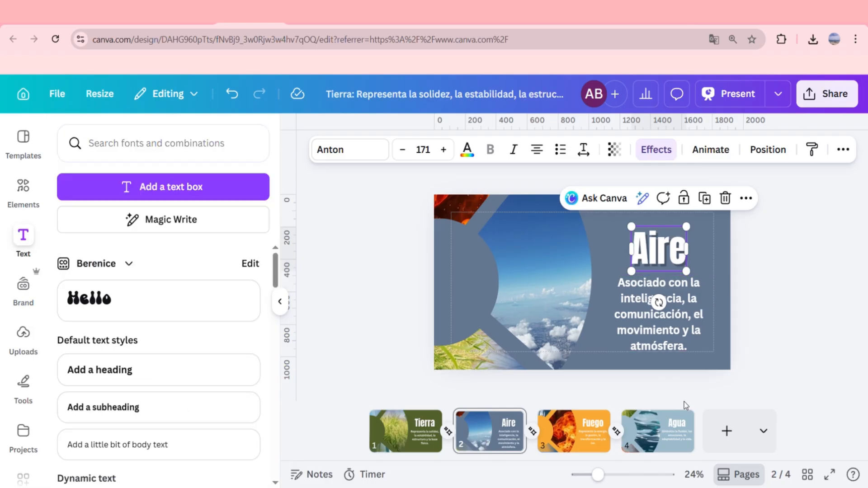
# Step: Apply a Drop shadow effect to the "Fuego" heading on page 3 with an offset of 71
pyautogui.click(591, 437)
pyautogui.click(638, 262)
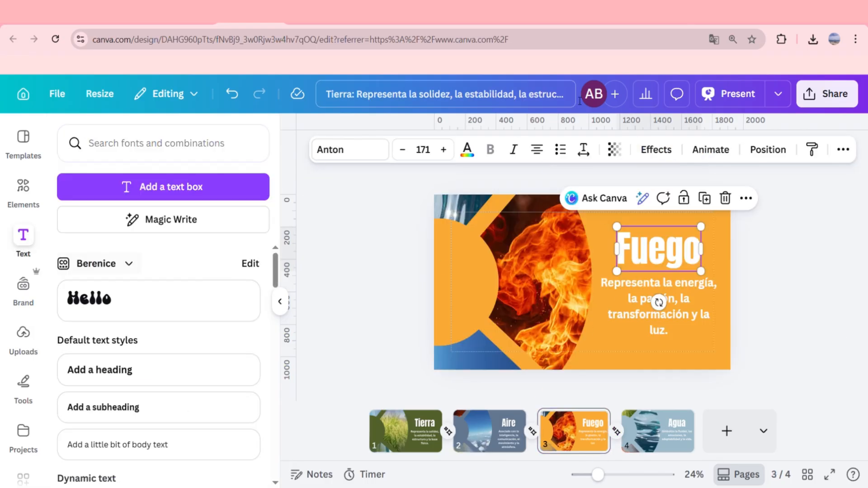
pyautogui.click(658, 150)
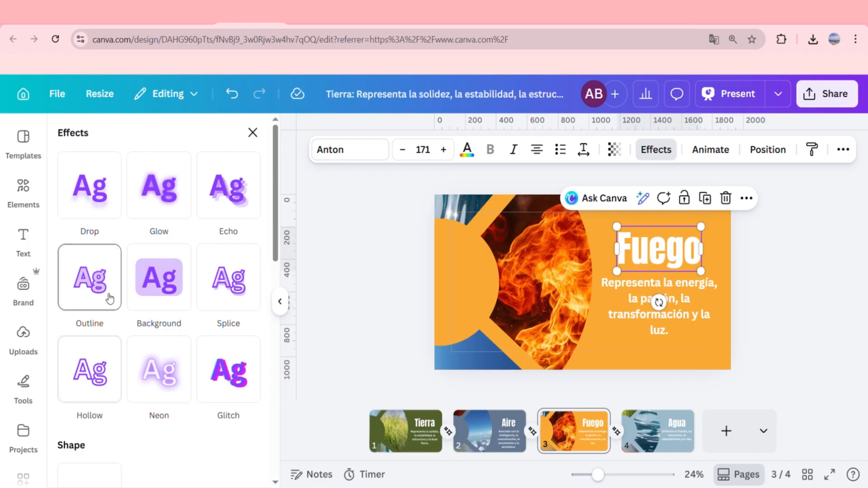
pyautogui.click(104, 194)
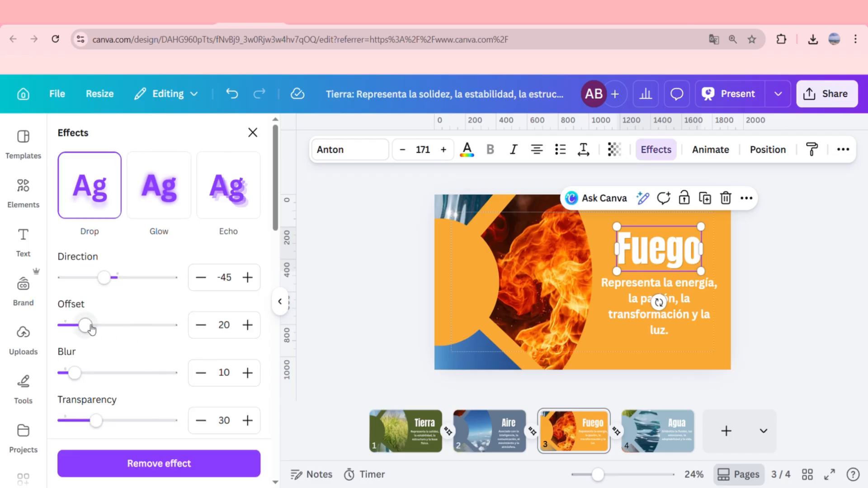
pyautogui.moveTo(90, 329); pyautogui.dragTo(144, 329)
pyautogui.click(249, 326)
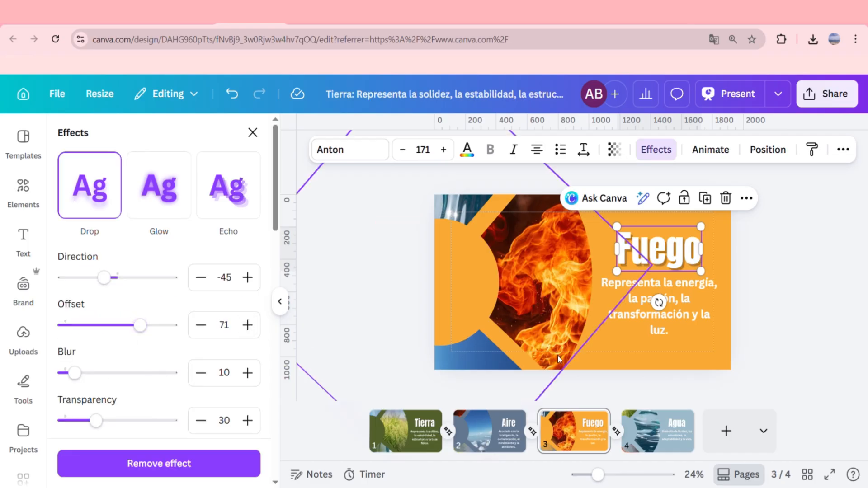
# Step: Apply a Drop shadow effect to the "Agua" heading on page 4 with an offset of 71
pyautogui.click(658, 427)
pyautogui.click(670, 251)
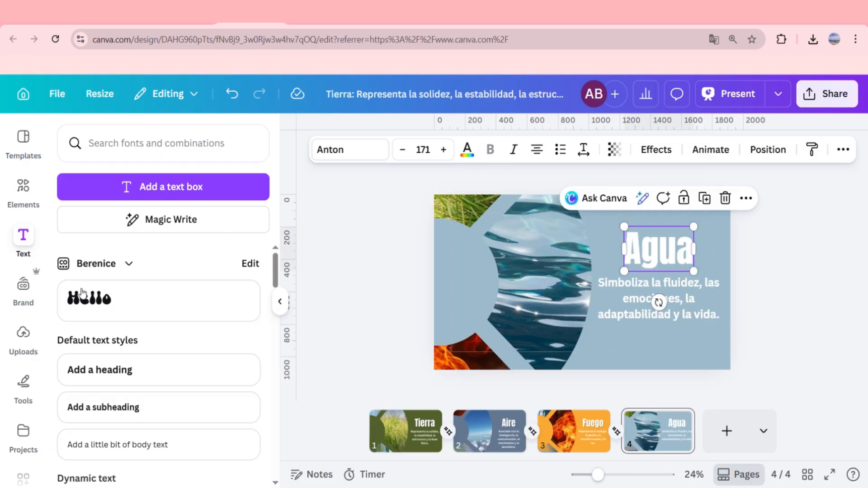
pyautogui.click(661, 156)
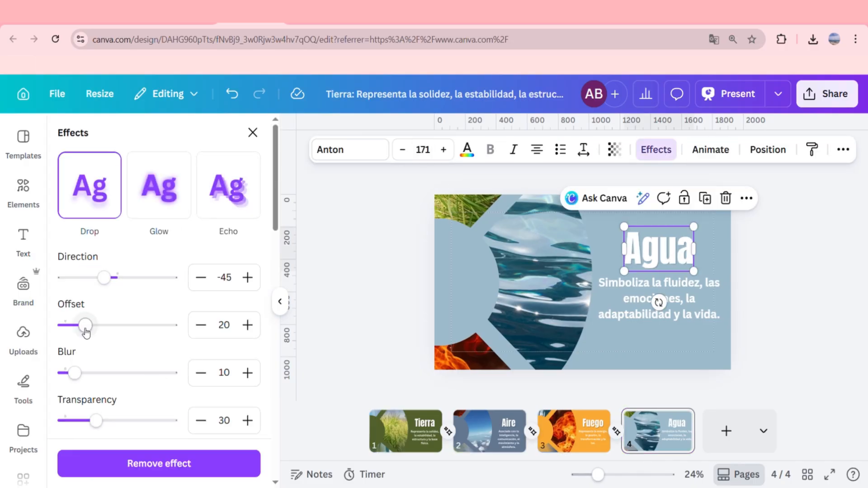
pyautogui.moveTo(85, 326); pyautogui.dragTo(144, 330)
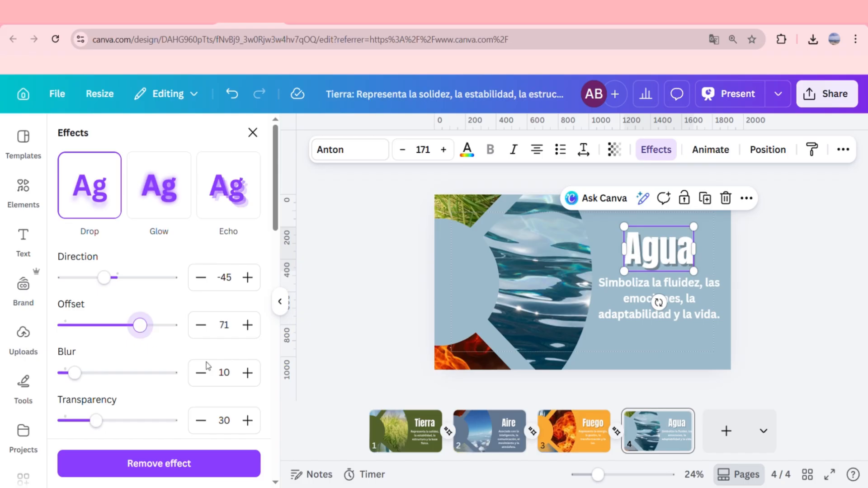
pyautogui.click(775, 337)
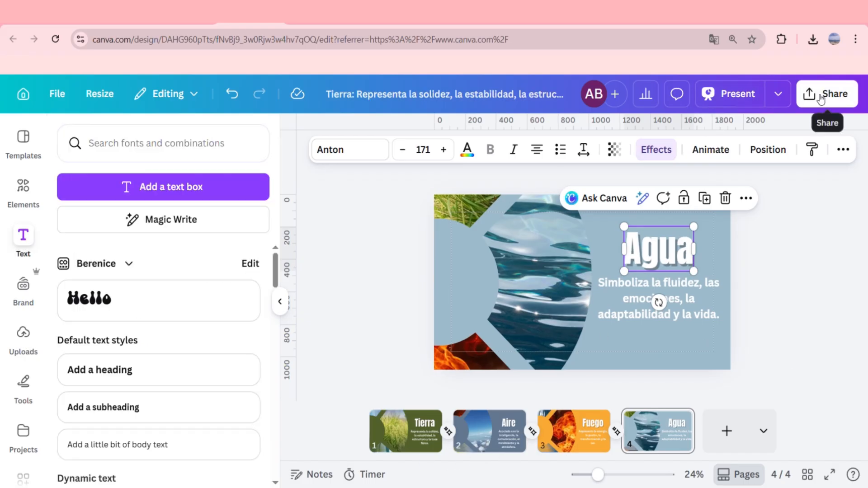
# Step: Present the design full screen and advance through all four pages to check the rotating photo circle transitions
pyautogui.click(744, 97)
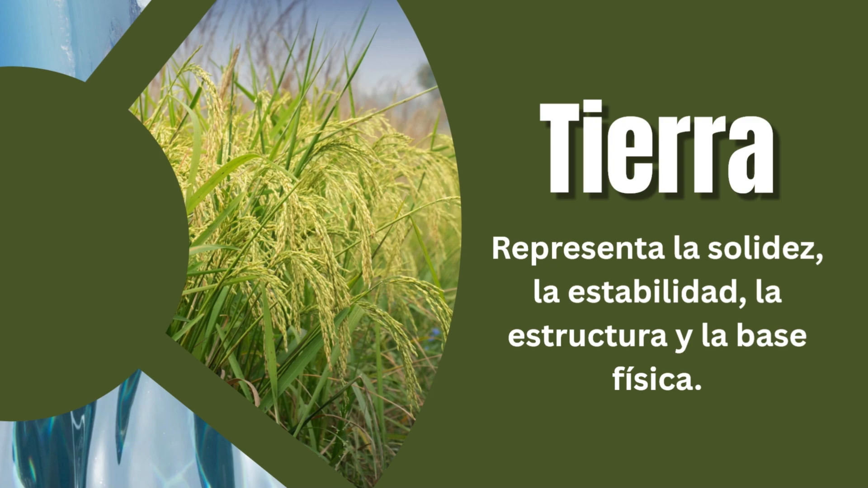
pyautogui.press('Right')
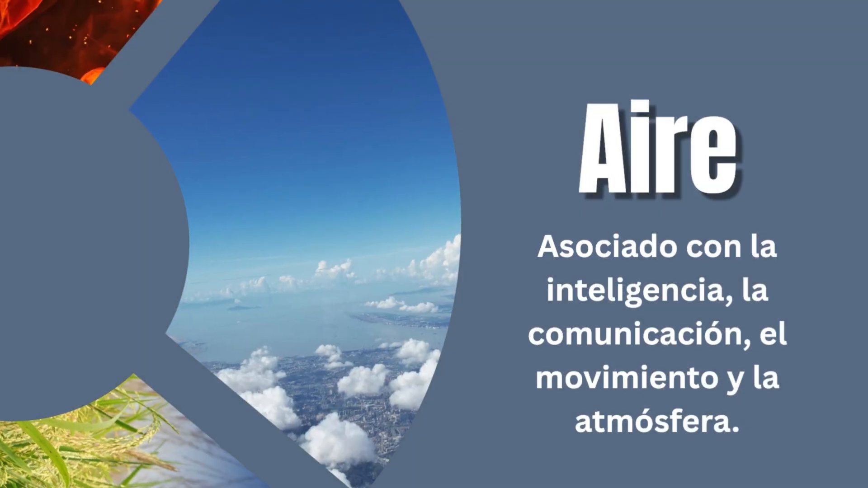
pyautogui.press('Right')
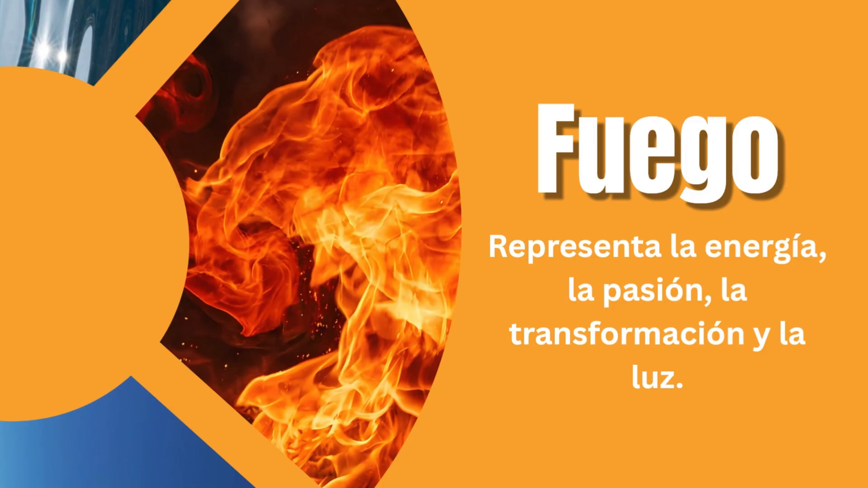
pyautogui.press('Right')
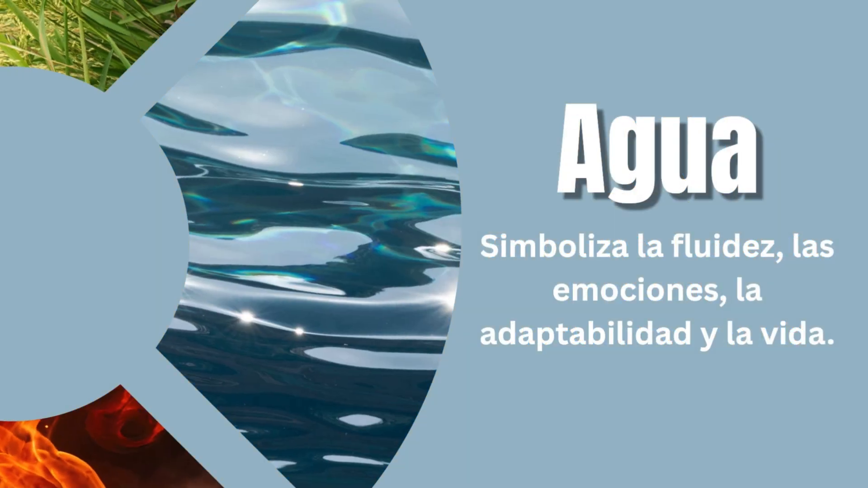